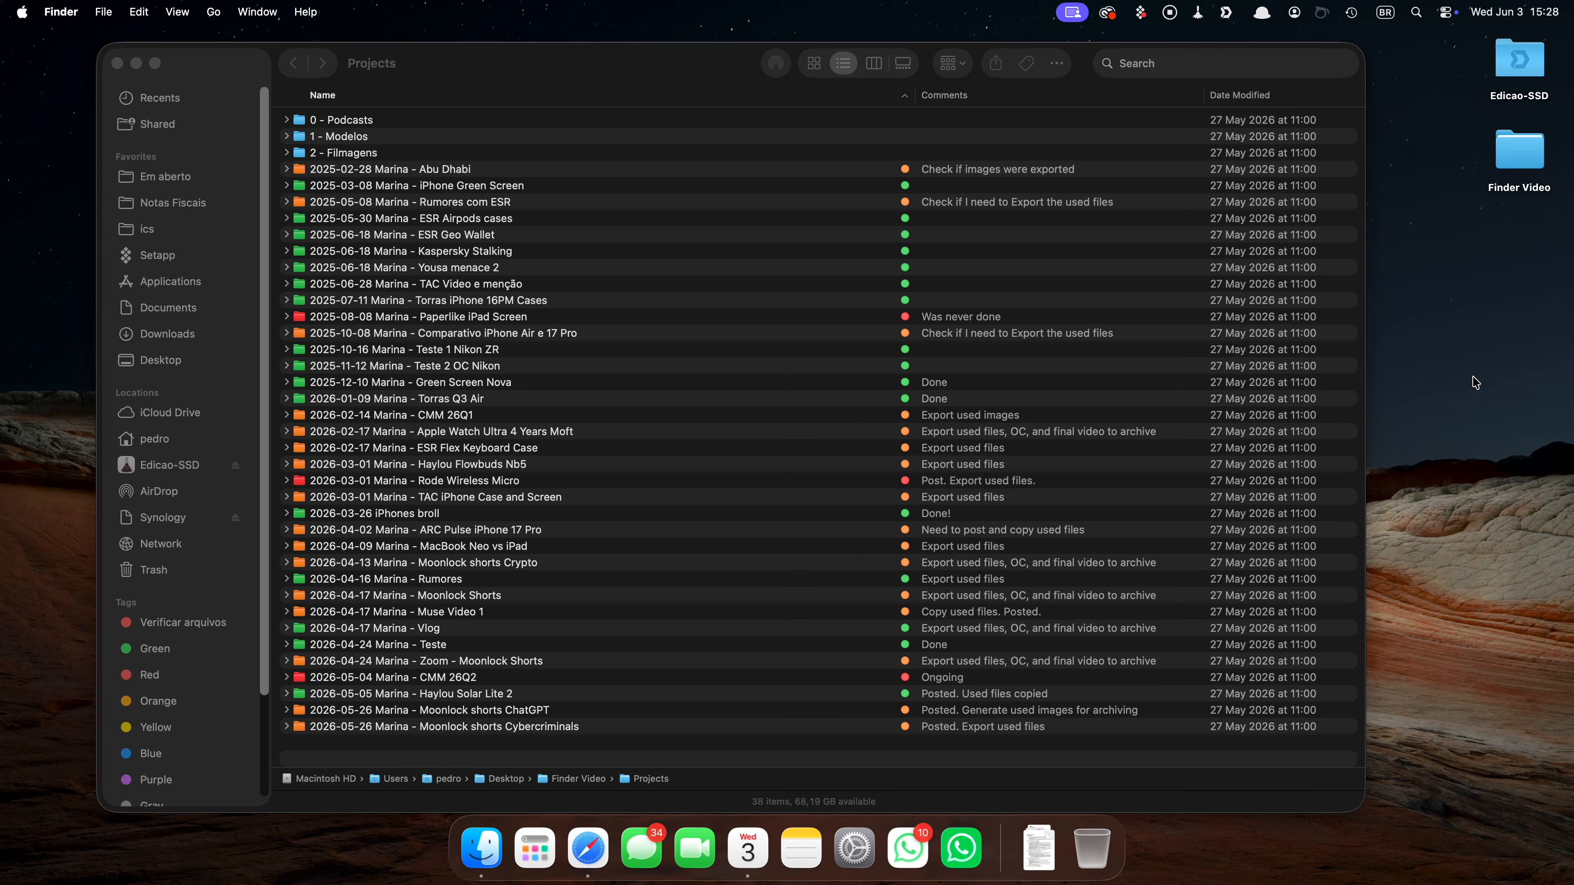
left_click(1477, 382)
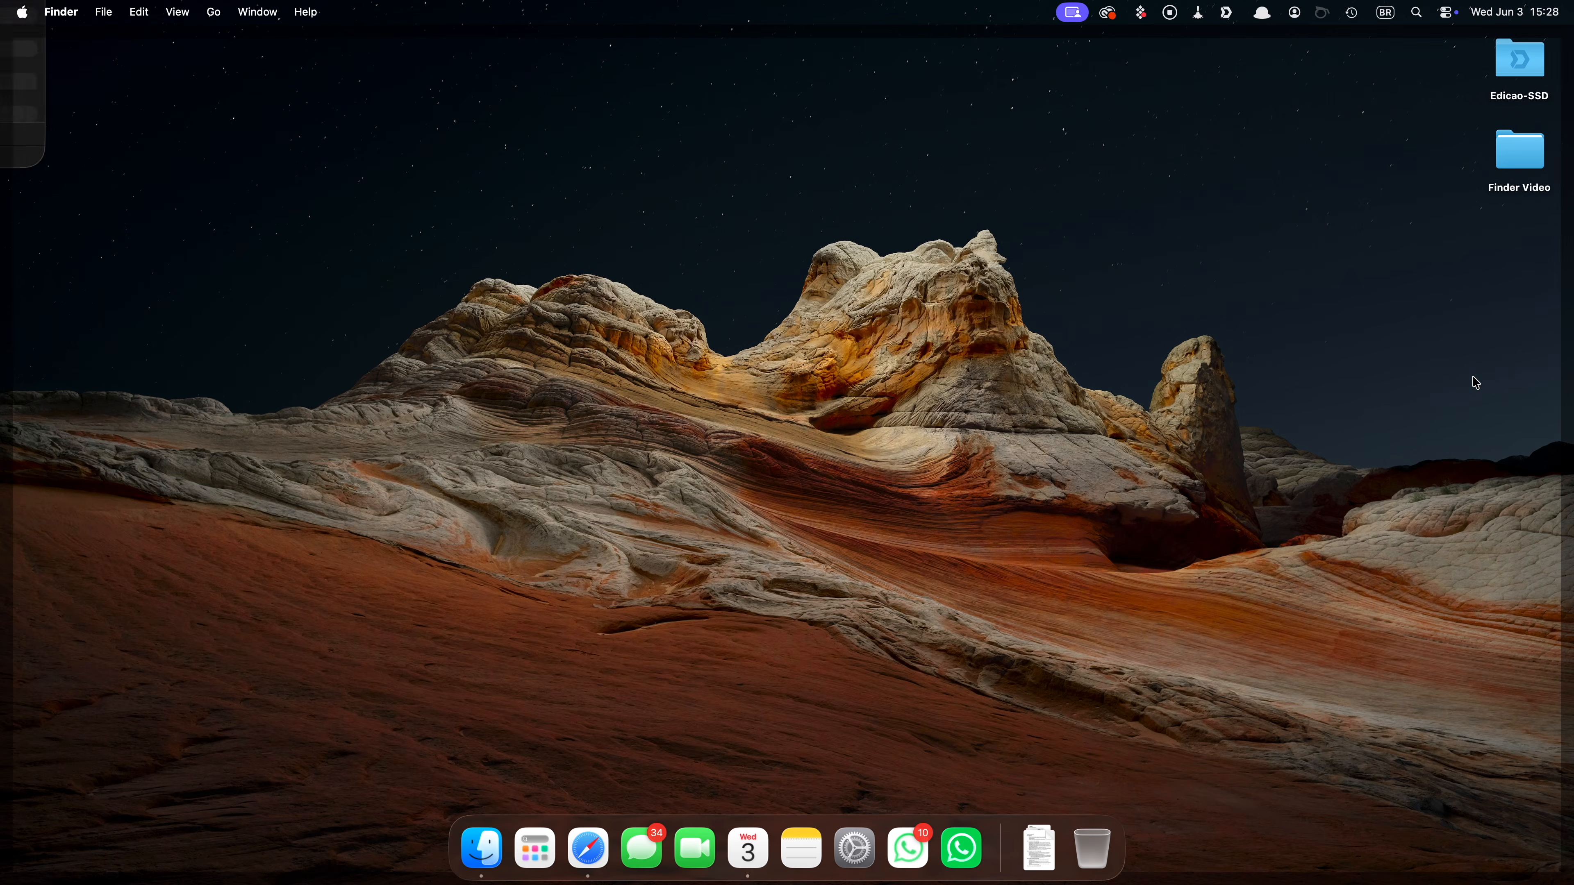
left_click(1477, 382)
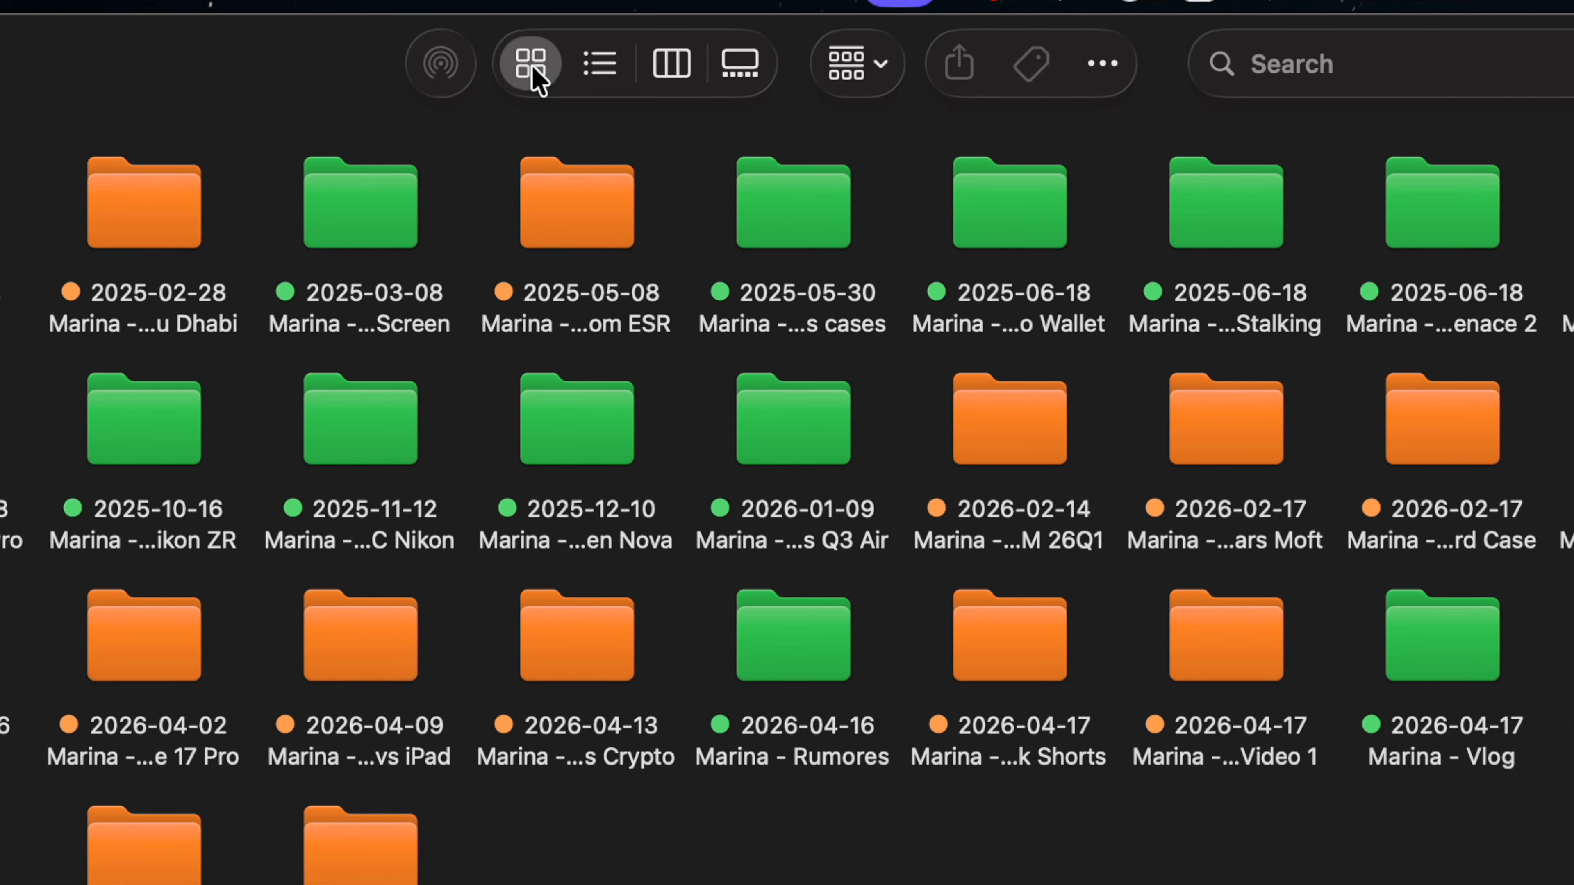
Switch the Projects folder to list view and add the Comments column.
left_click(556, 64)
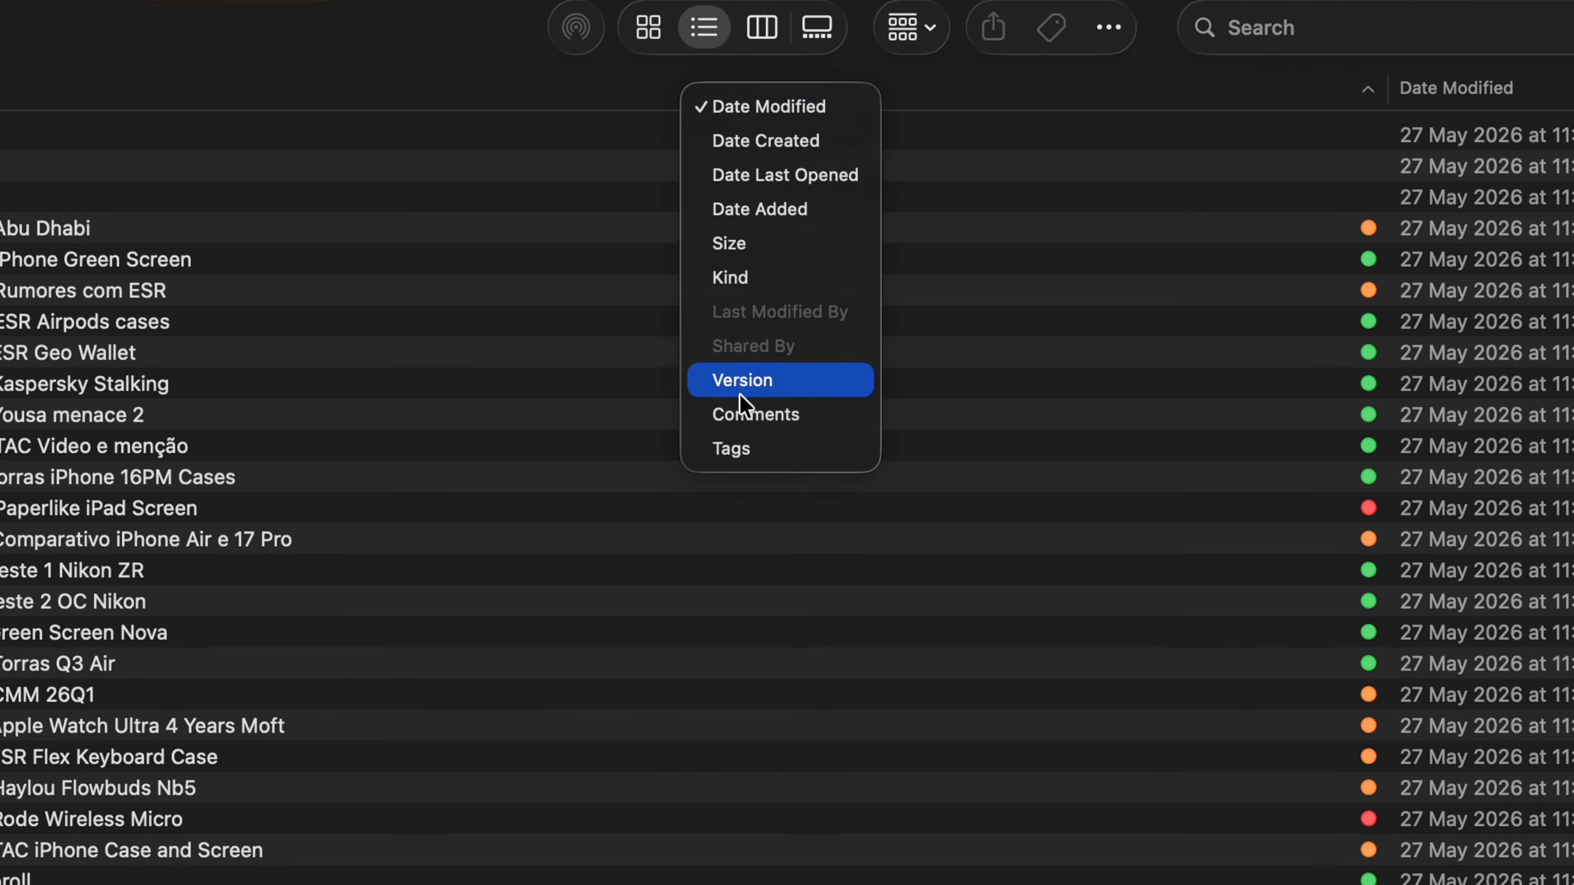
left_click(743, 414)
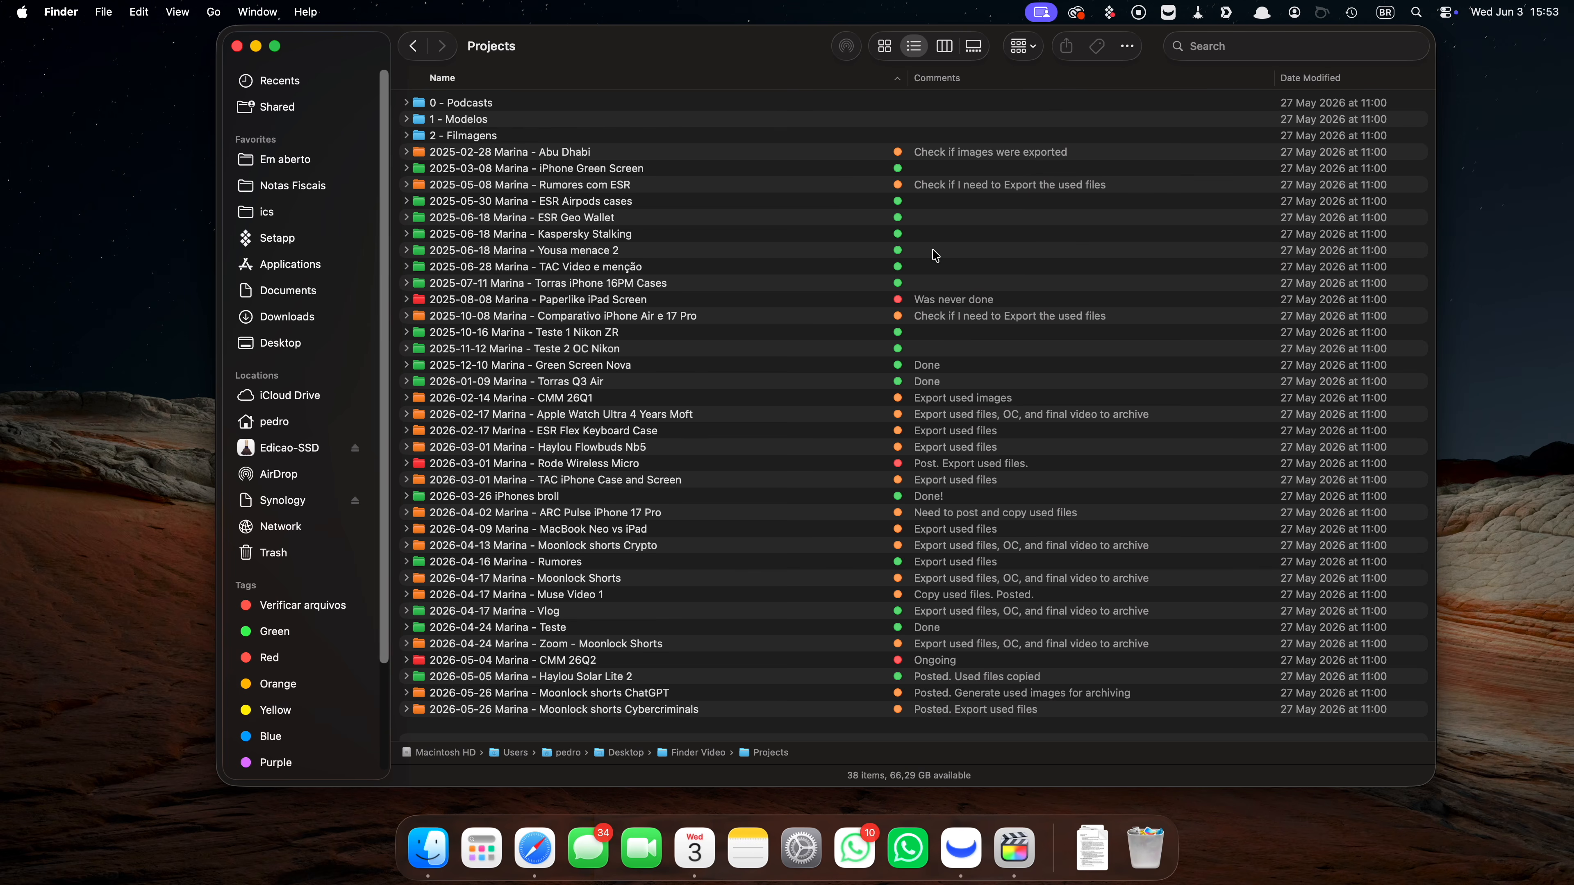
Open Get Info for the '2026-03-26 iPhones broll' folder and select its comment text for editing.
right_click(721, 497)
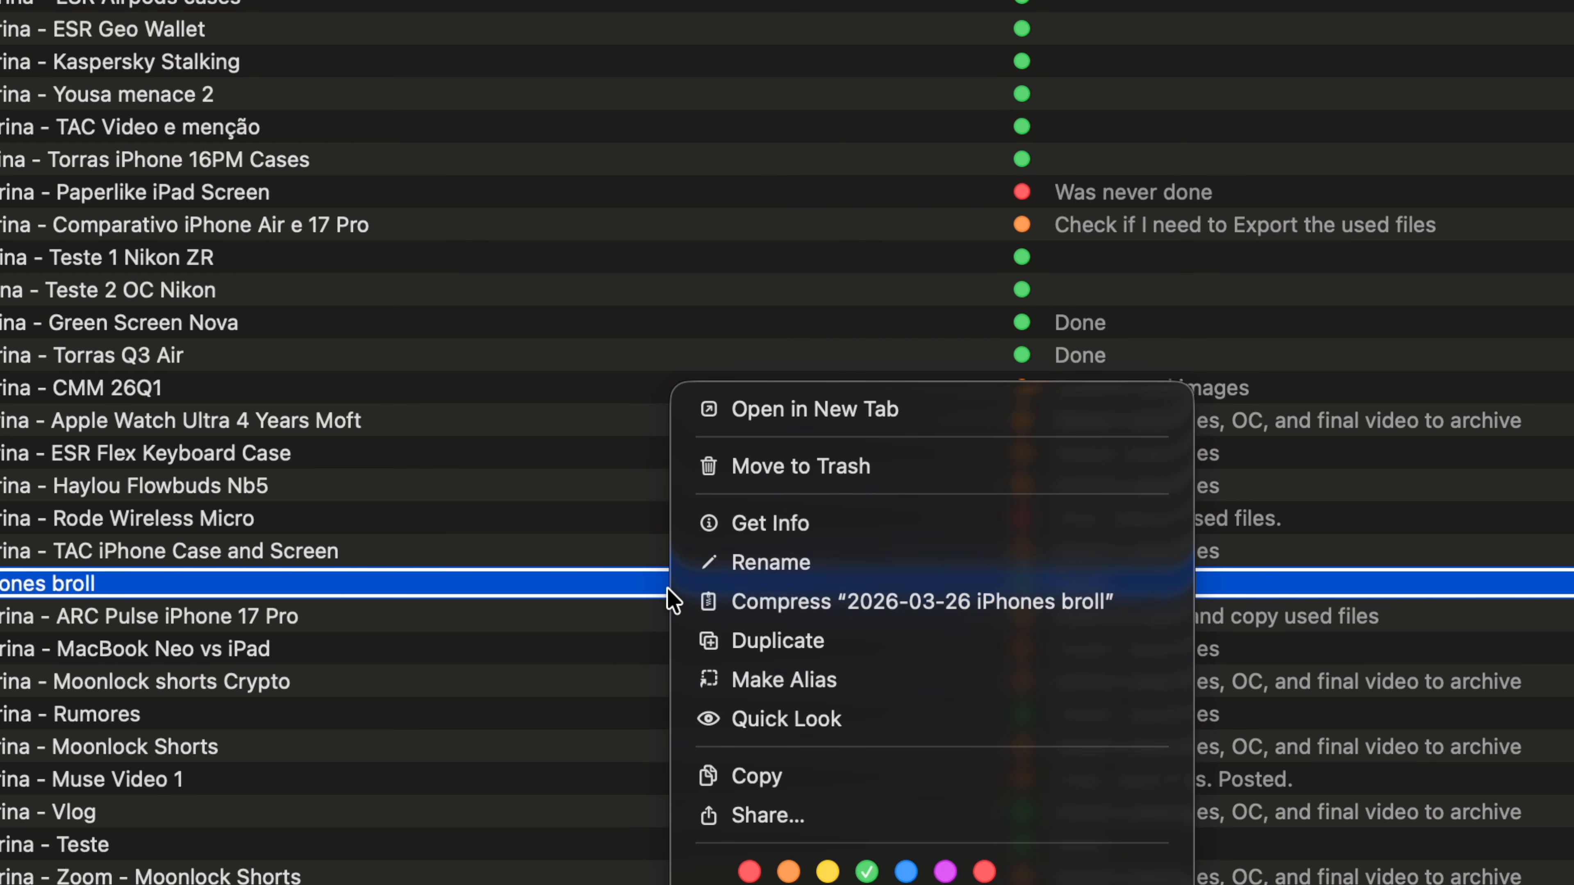
left_click(769, 526)
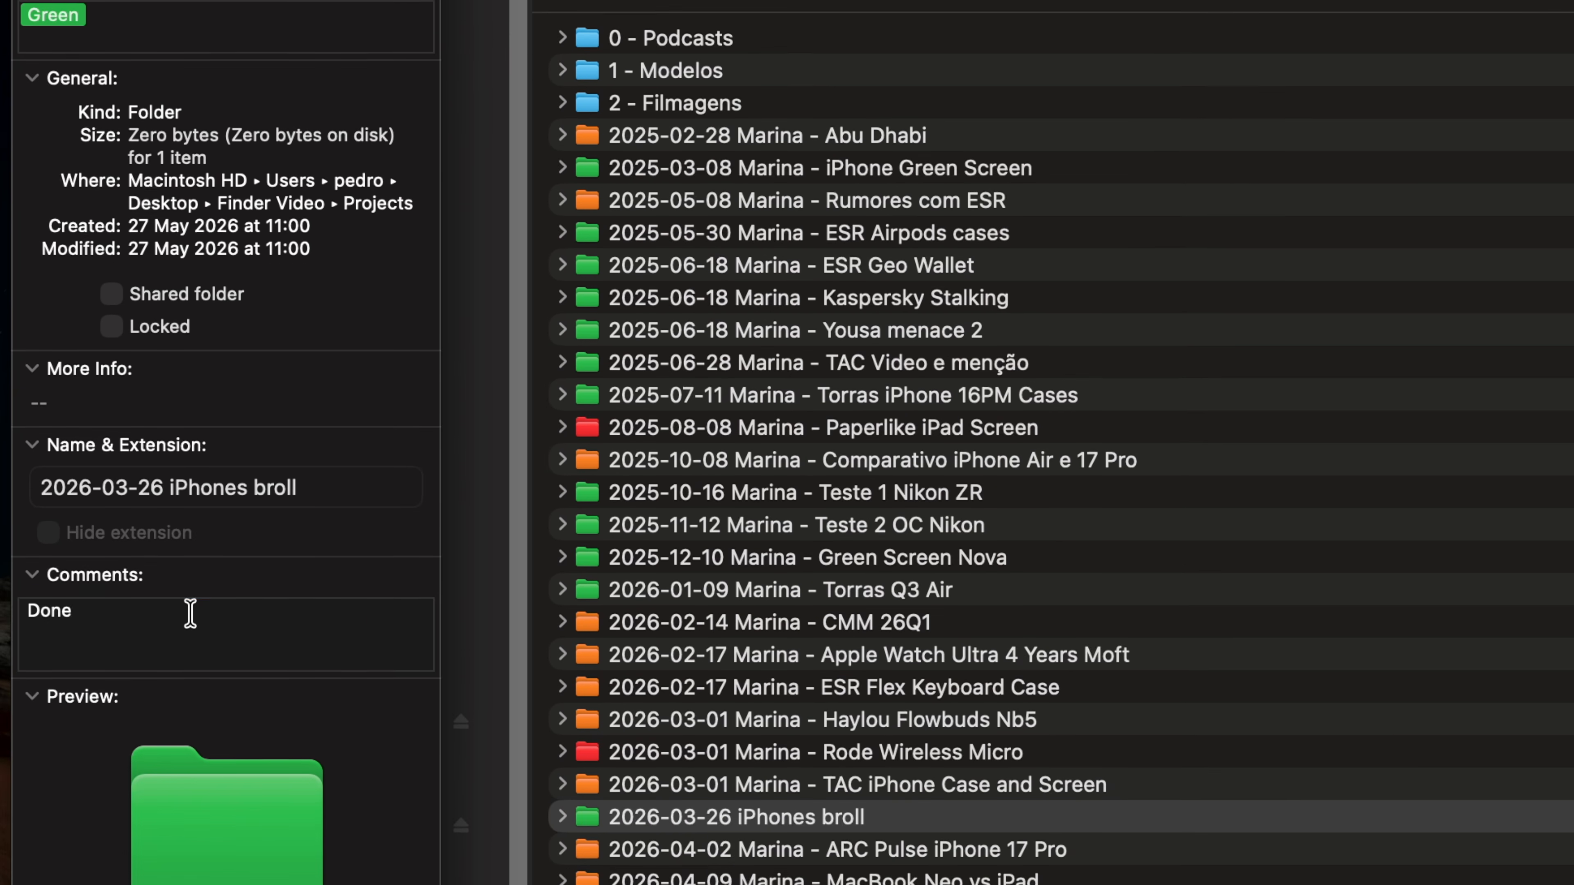
double_click(190, 688)
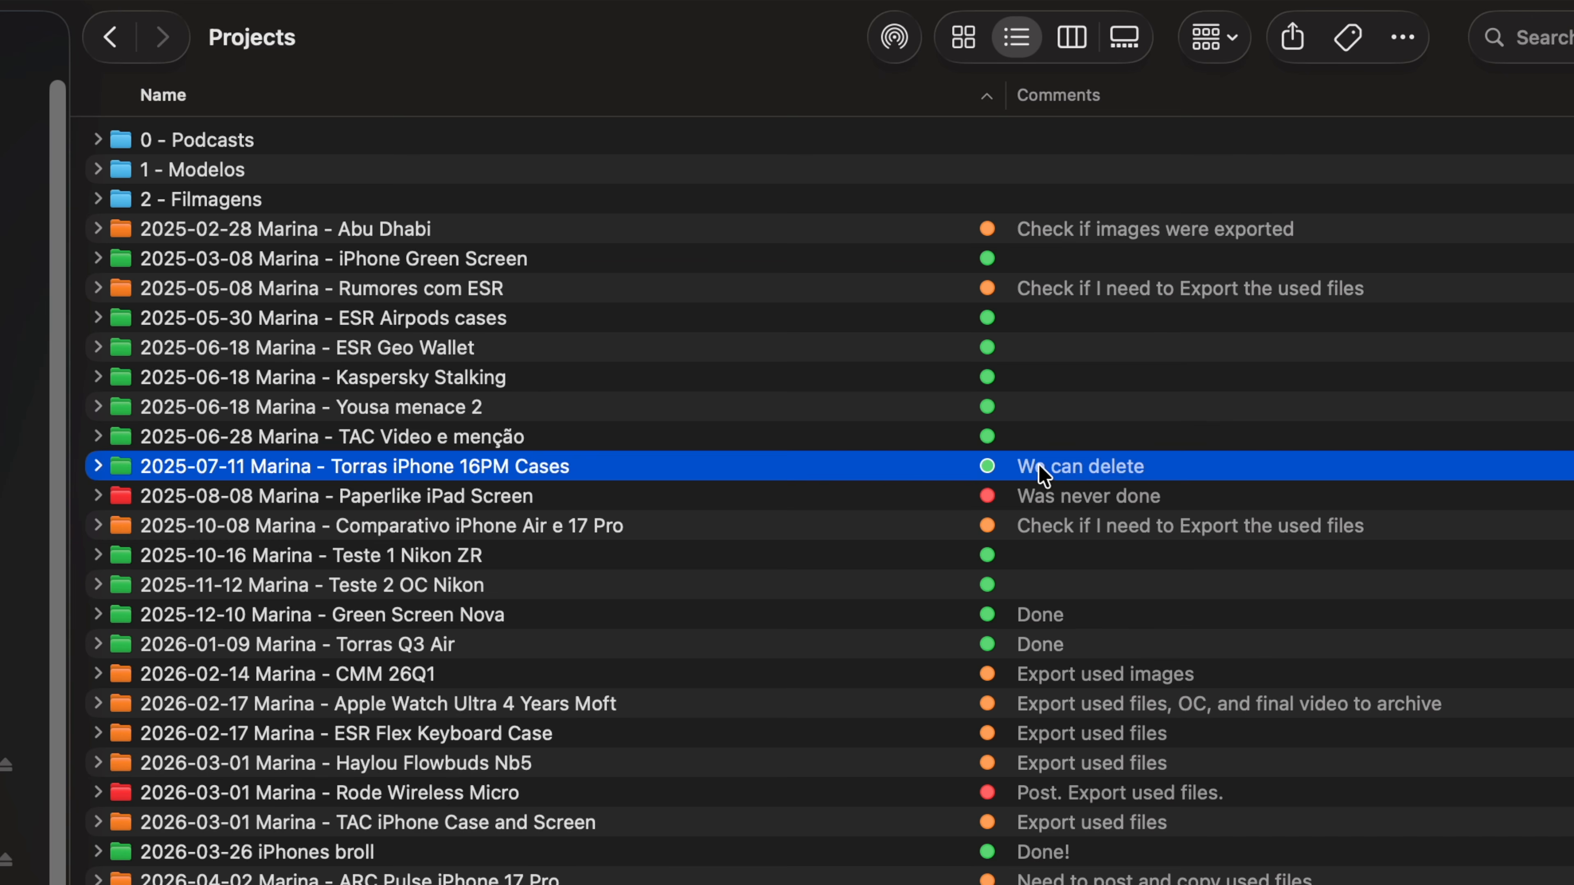
double_click(1045, 468)
left_click_drag(655, 439, 505, 443)
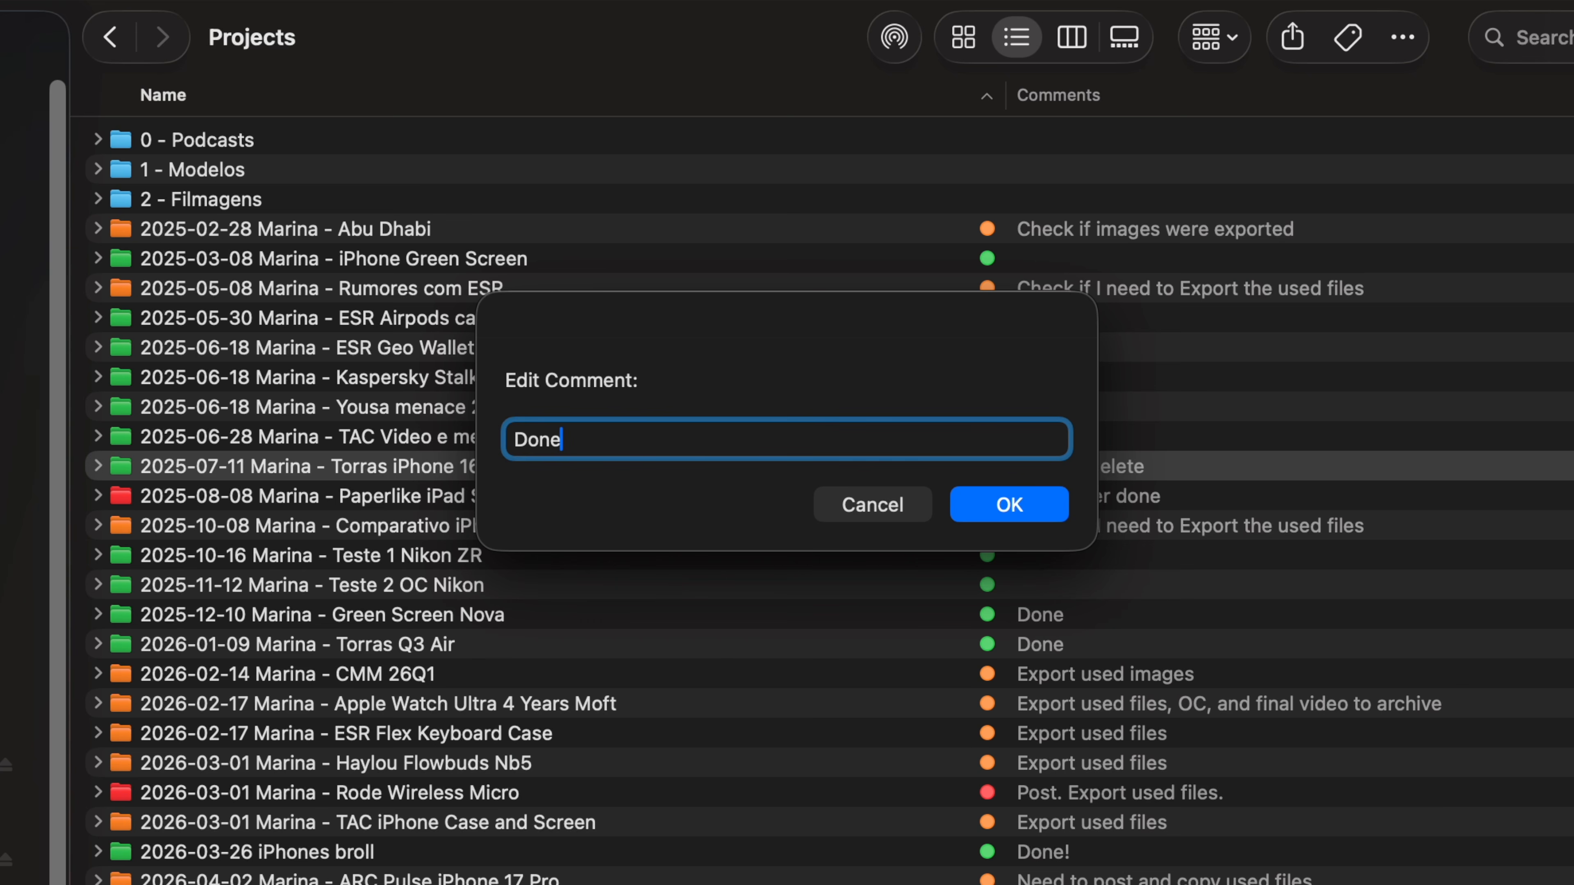
key("Escape")
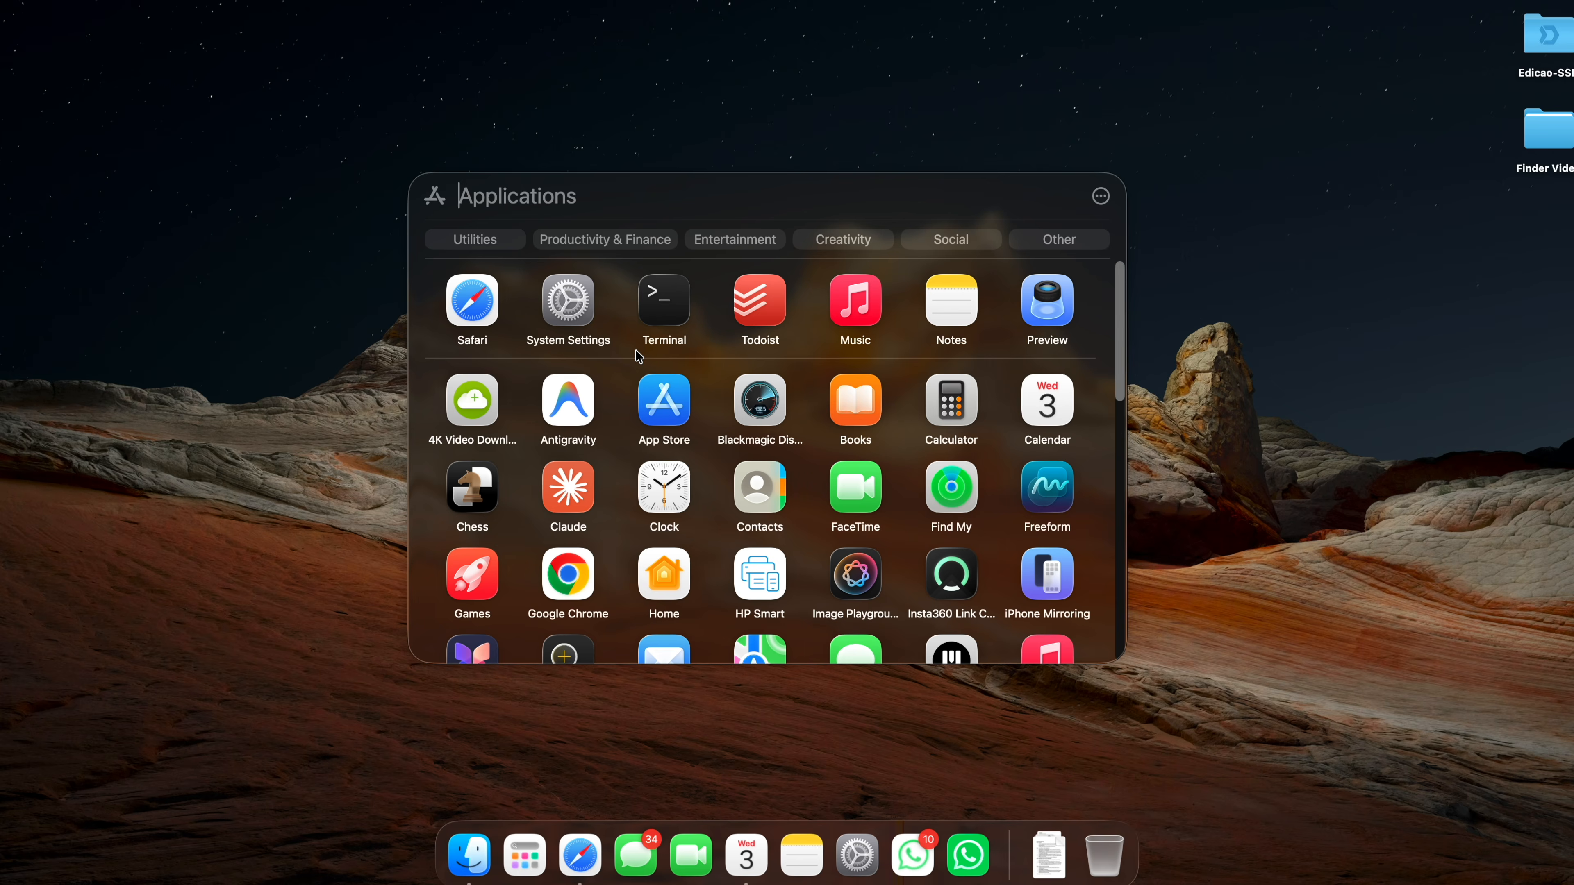
Launch the Shortcuts app from the Applications search and start a new shortcut.
type("shortcuts")
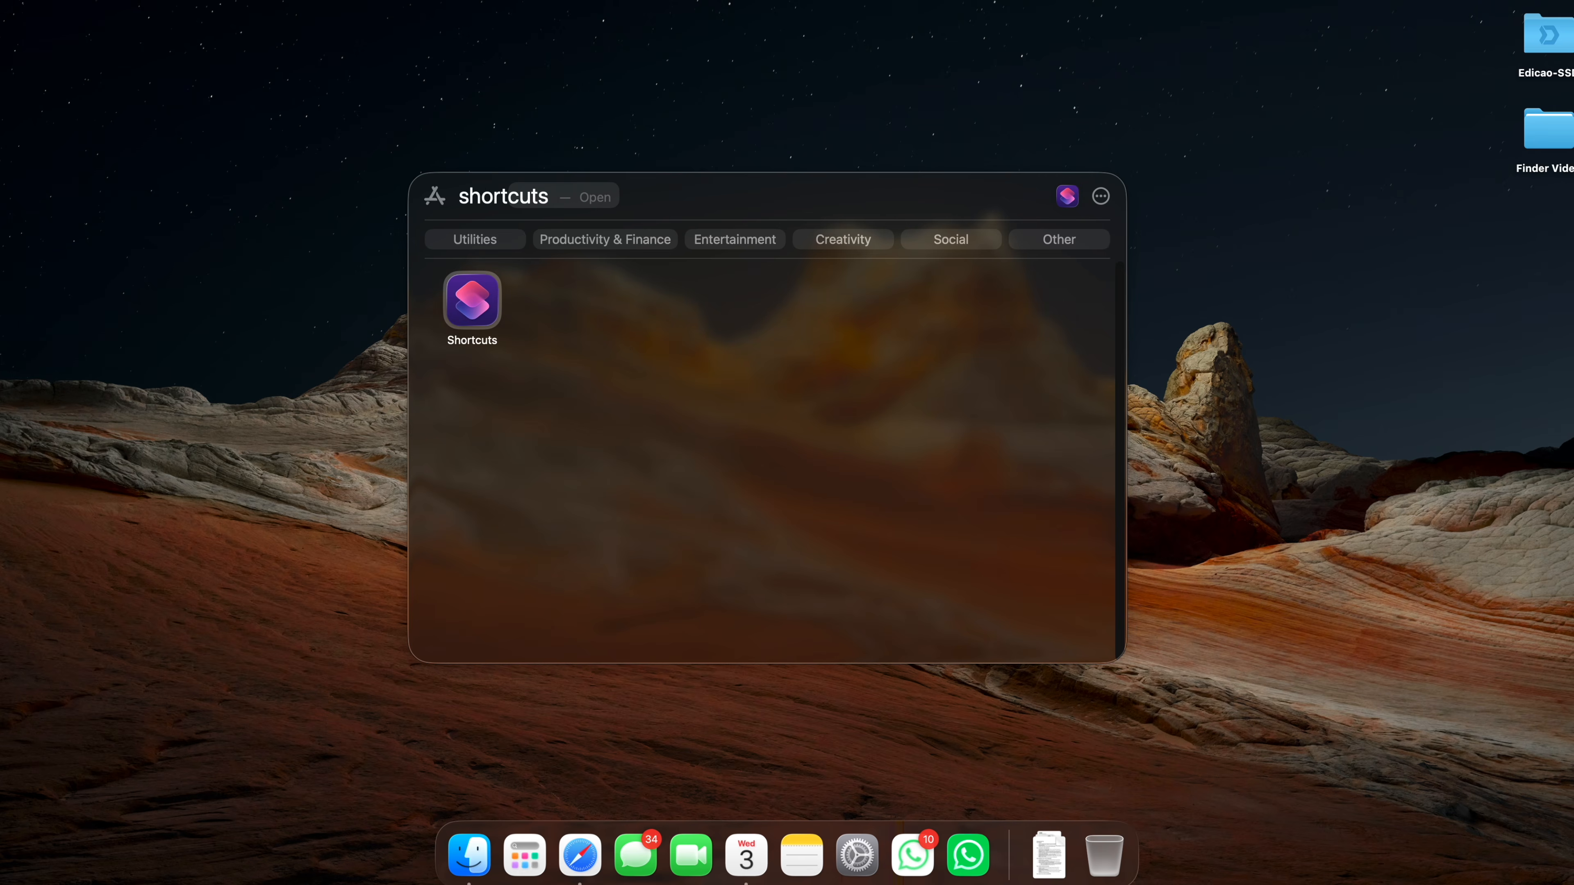
left_click(483, 307)
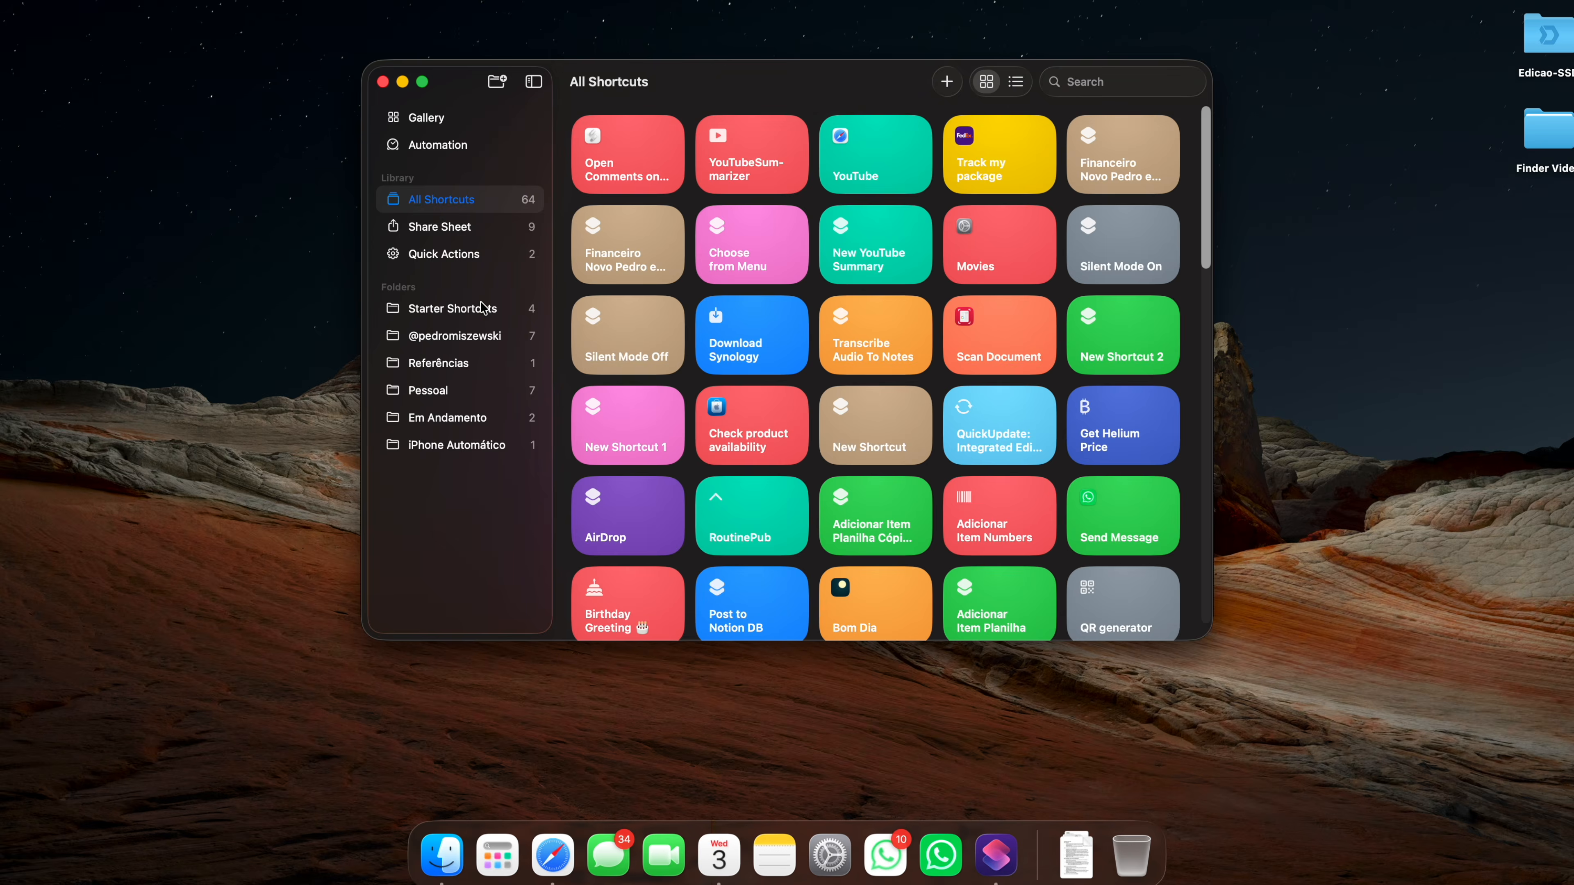
left_click(948, 83)
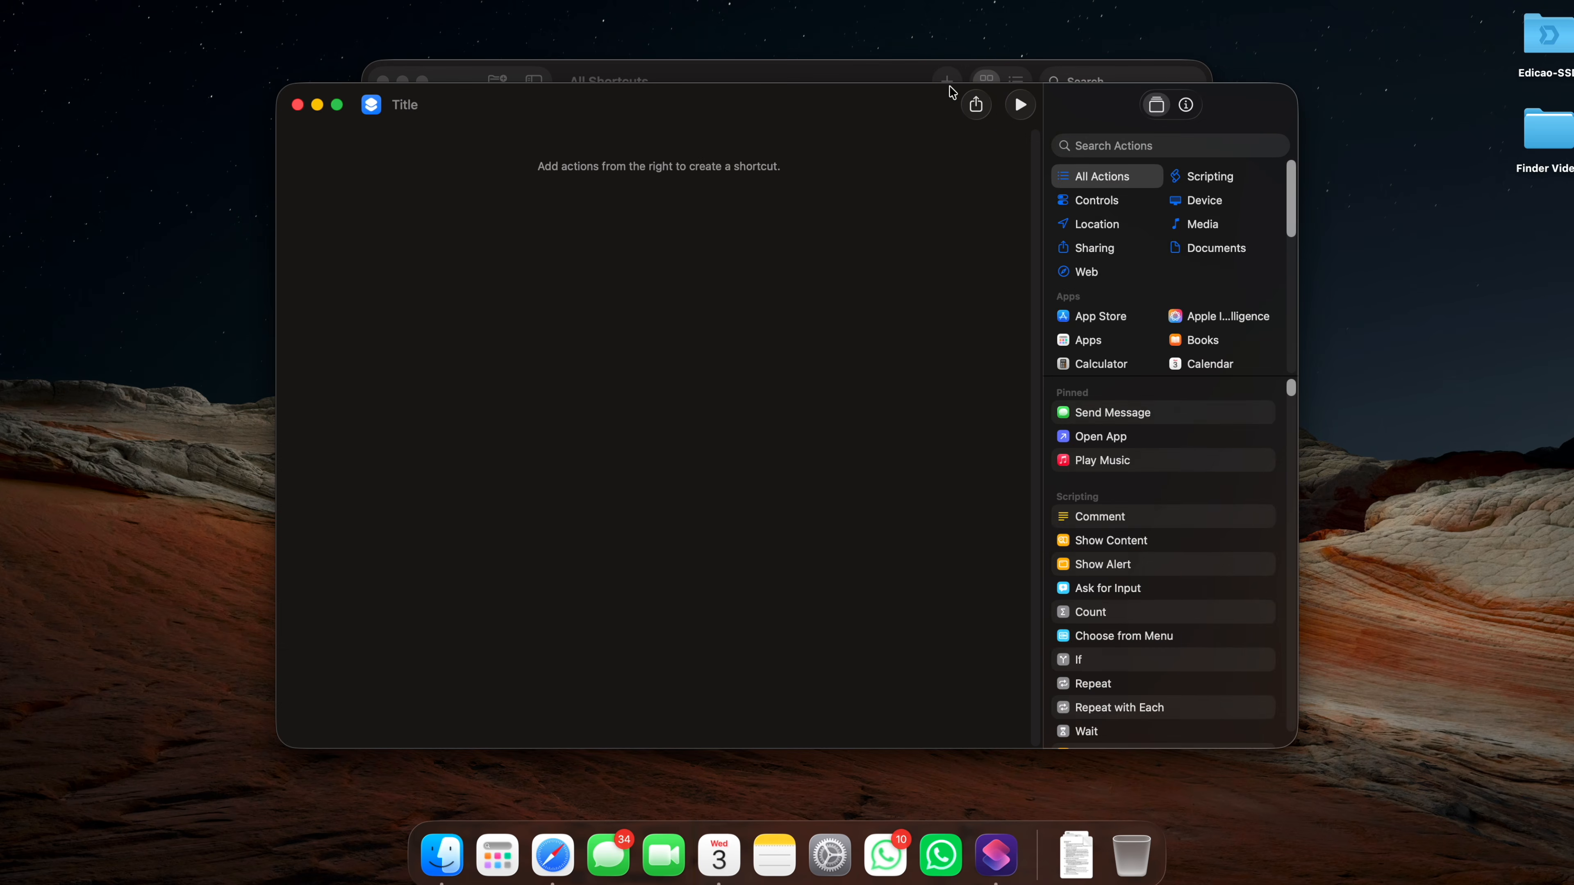
Add a Run AppleScript action, replace its code with the pasted Finder edit-comment script, and compile it.
type("apple")
left_click_drag(1111, 209, 703, 256)
left_click_drag(528, 257, 401, 216)
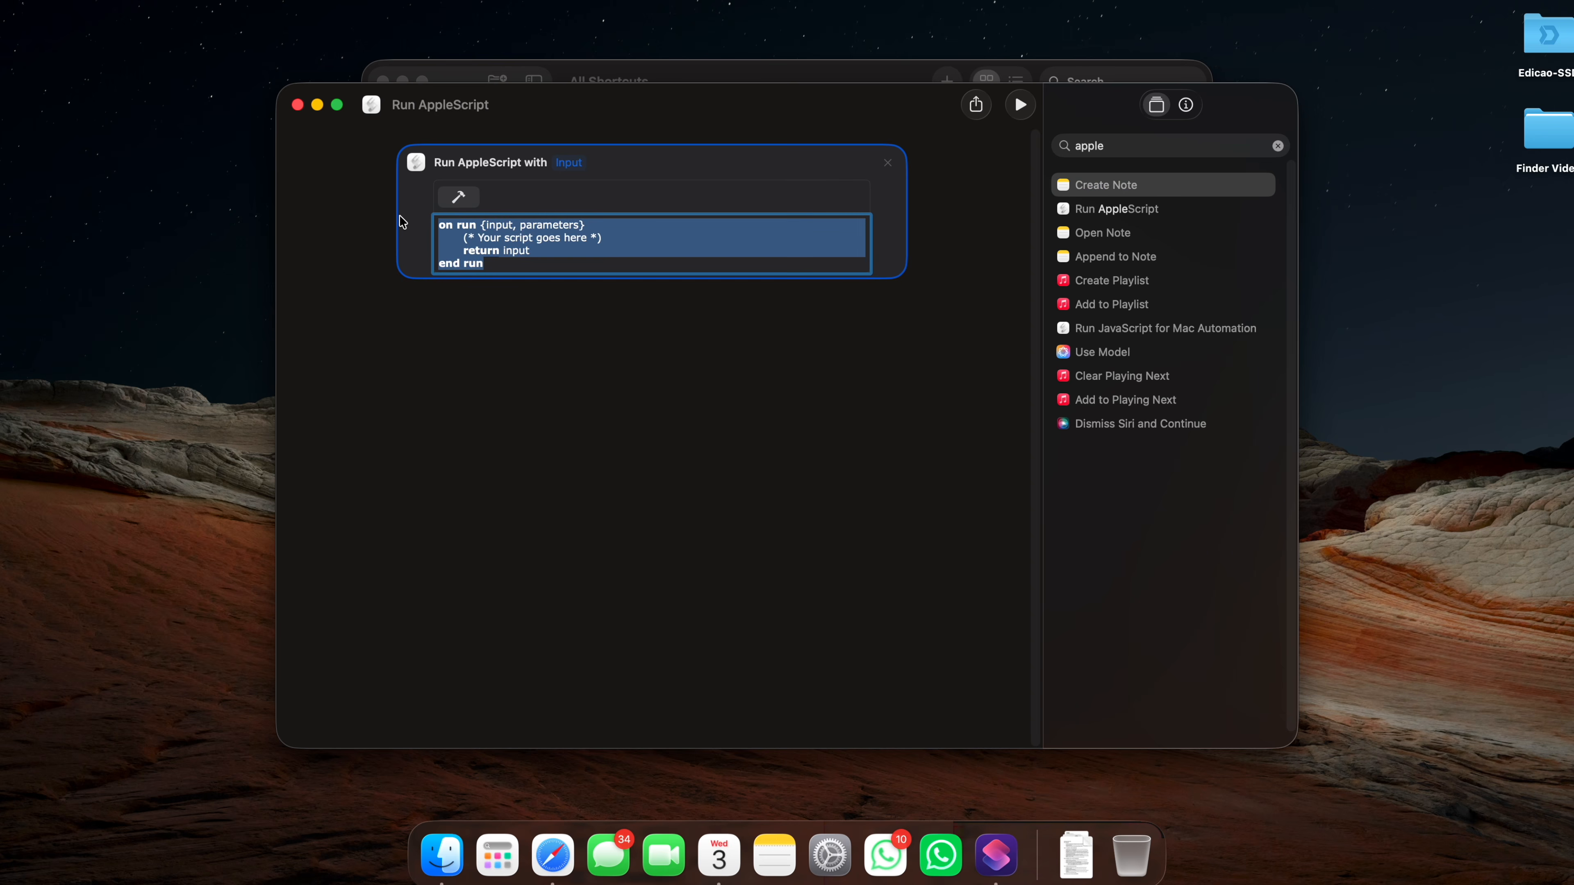
type("on run {input, parameters} \ttell application \"Finder\" \t\tset selectedFiles to selection \t\tif (count of selectedFiles) is 0 then return \t\tset currentFile to item 1 of selectedFiles \t\tset oldComment to comment of currentFile  \t\tdisplay dialog \"Edit Comment:\" default answer oldComment \t\t\tbuttons {\"Cancel\", \"OK\"} default button \"OK\" \t\tset newComment to text returned of result  \t\tset comment of currentFile to newComment \tend tell end run")
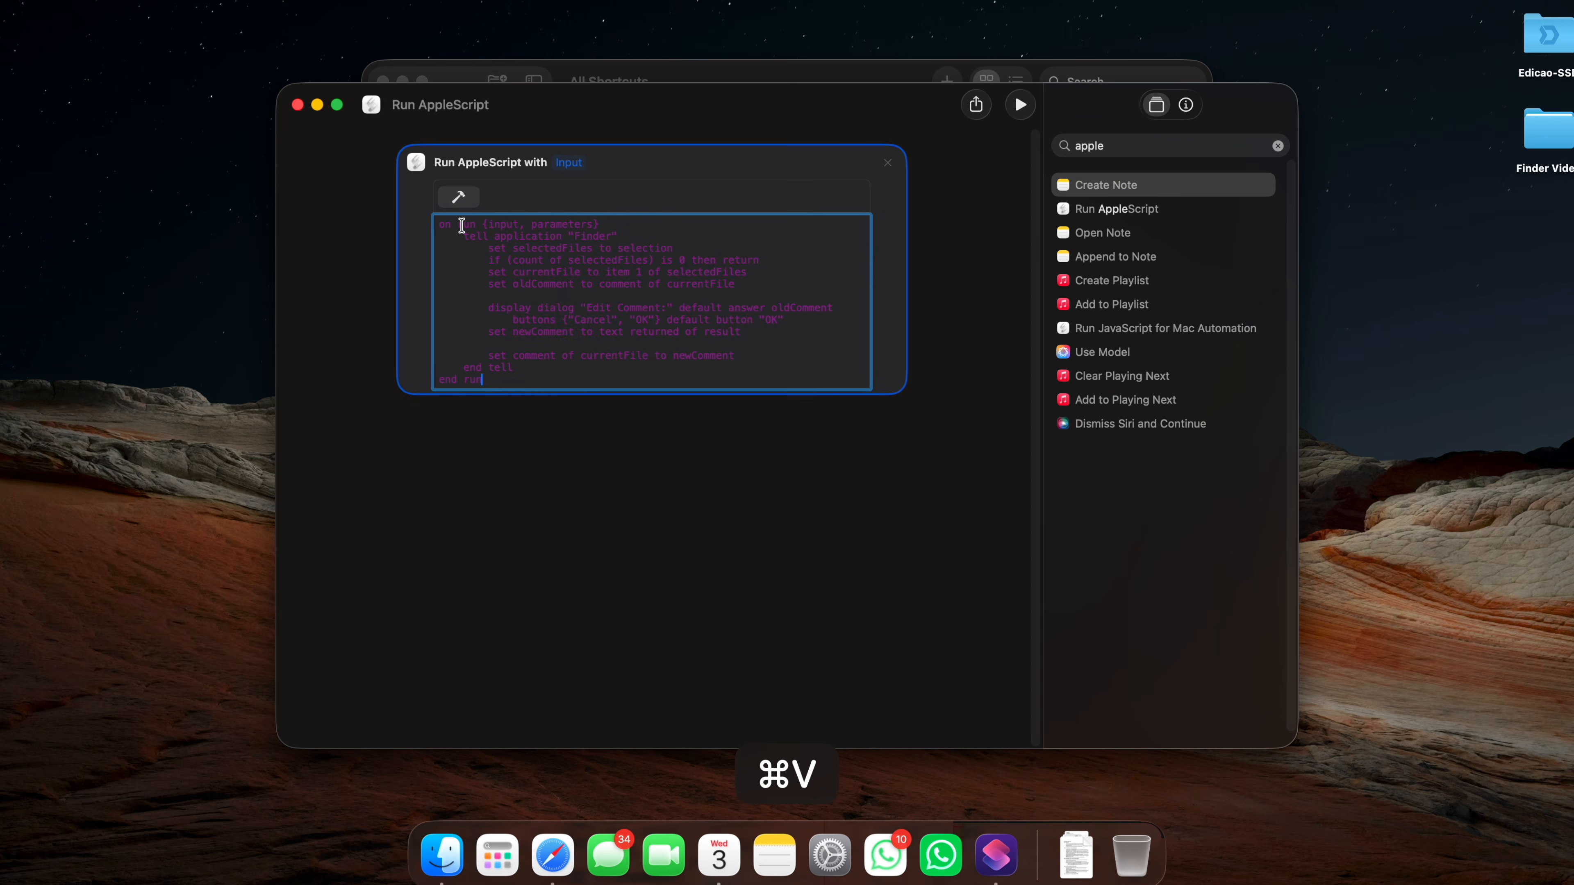
left_click(461, 200)
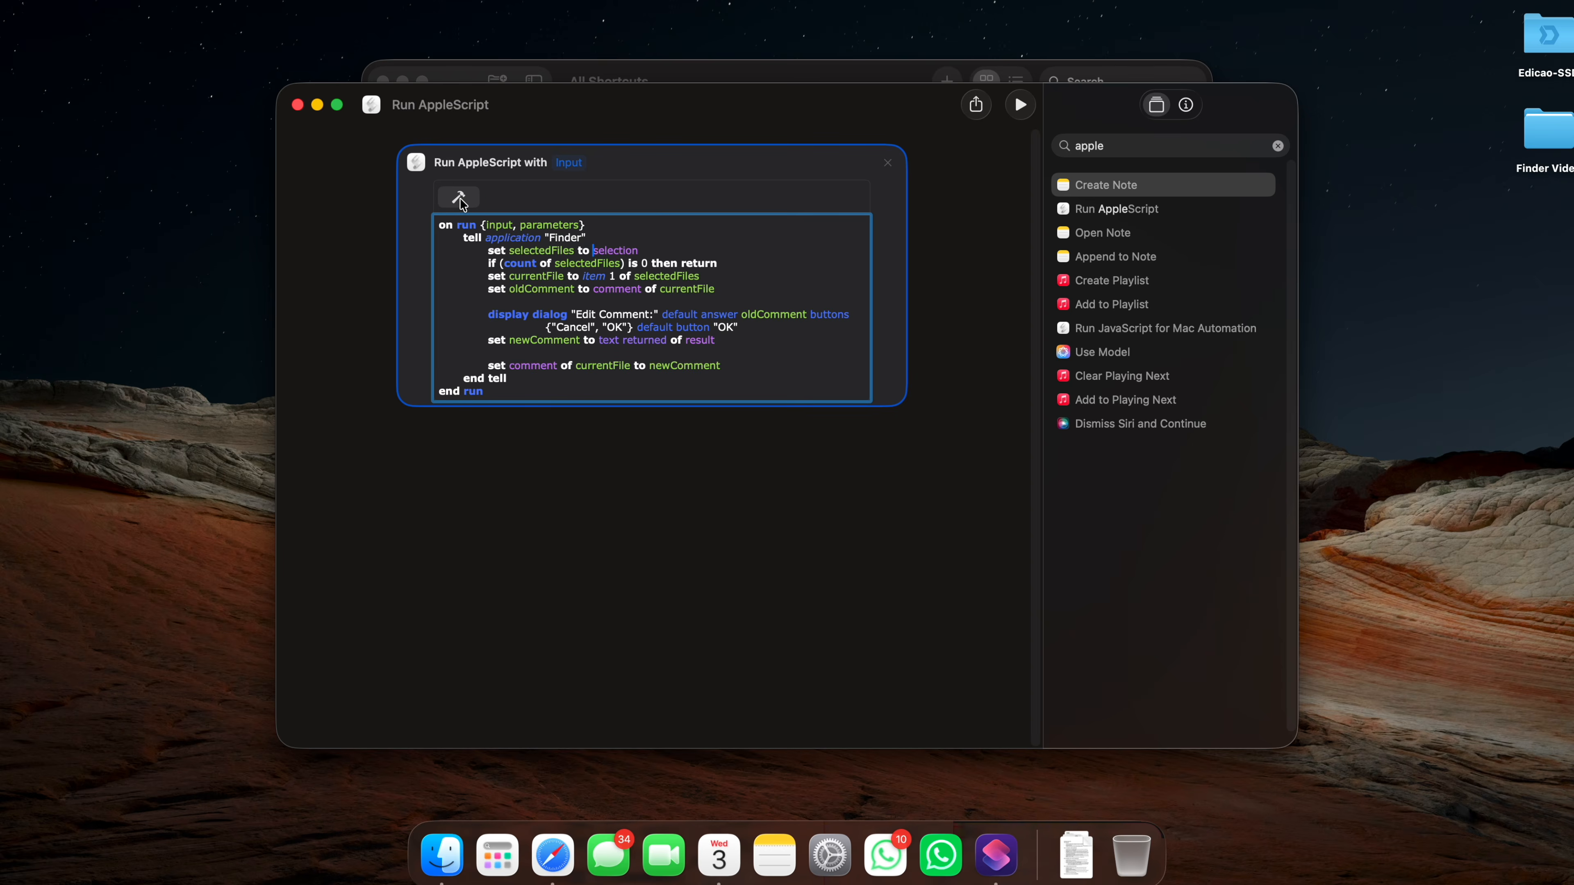
Enable the shortcut as a Finder Quick Action and name it Edit Comment.
left_click(1186, 106)
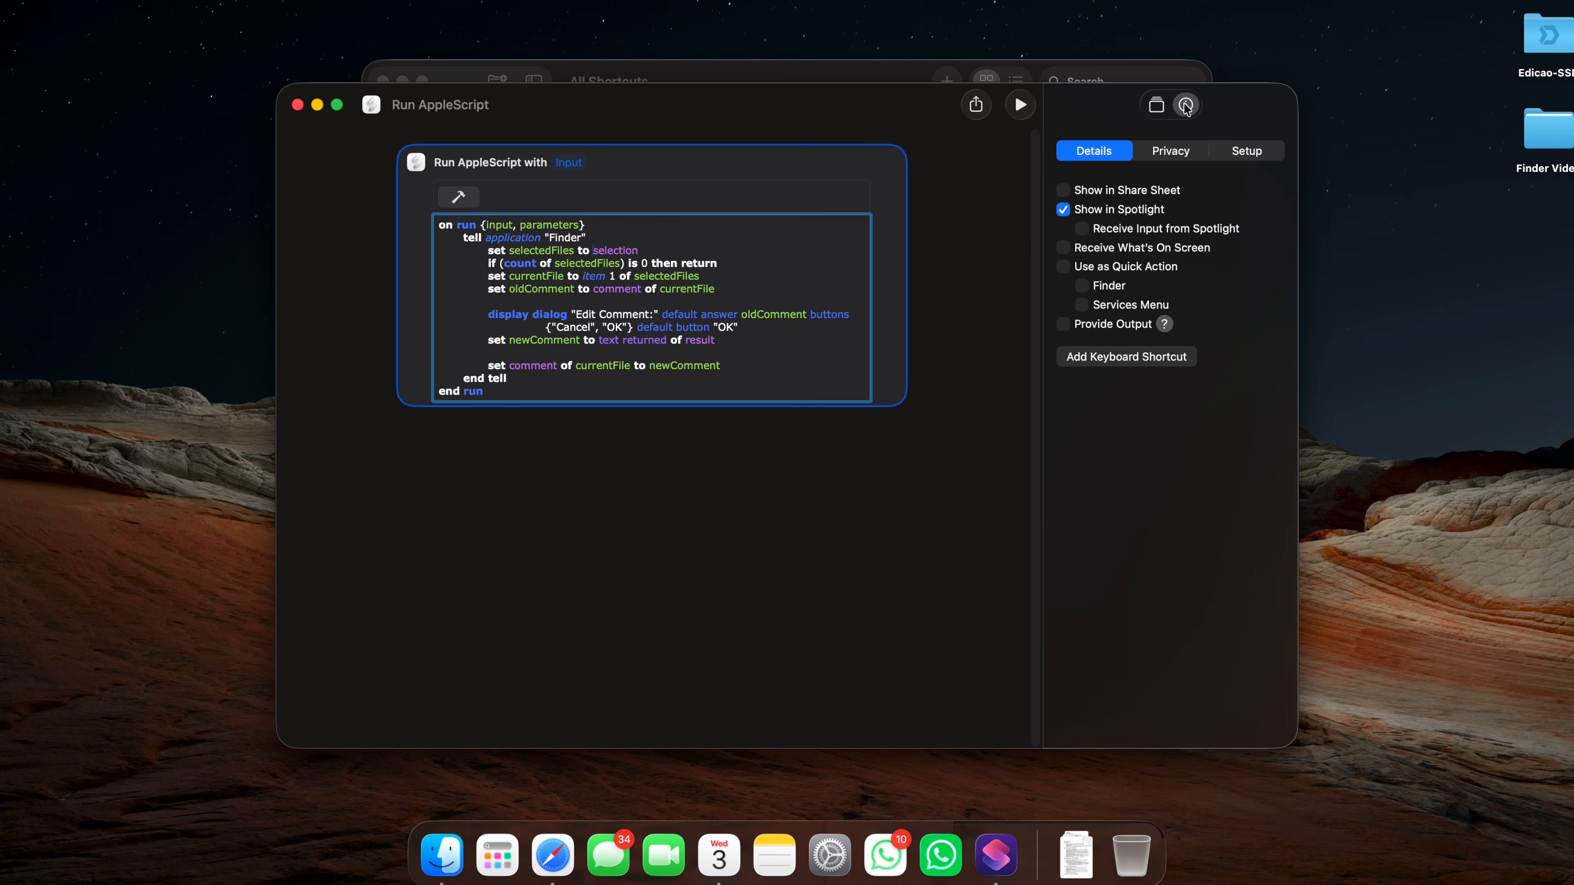
left_click(1082, 287)
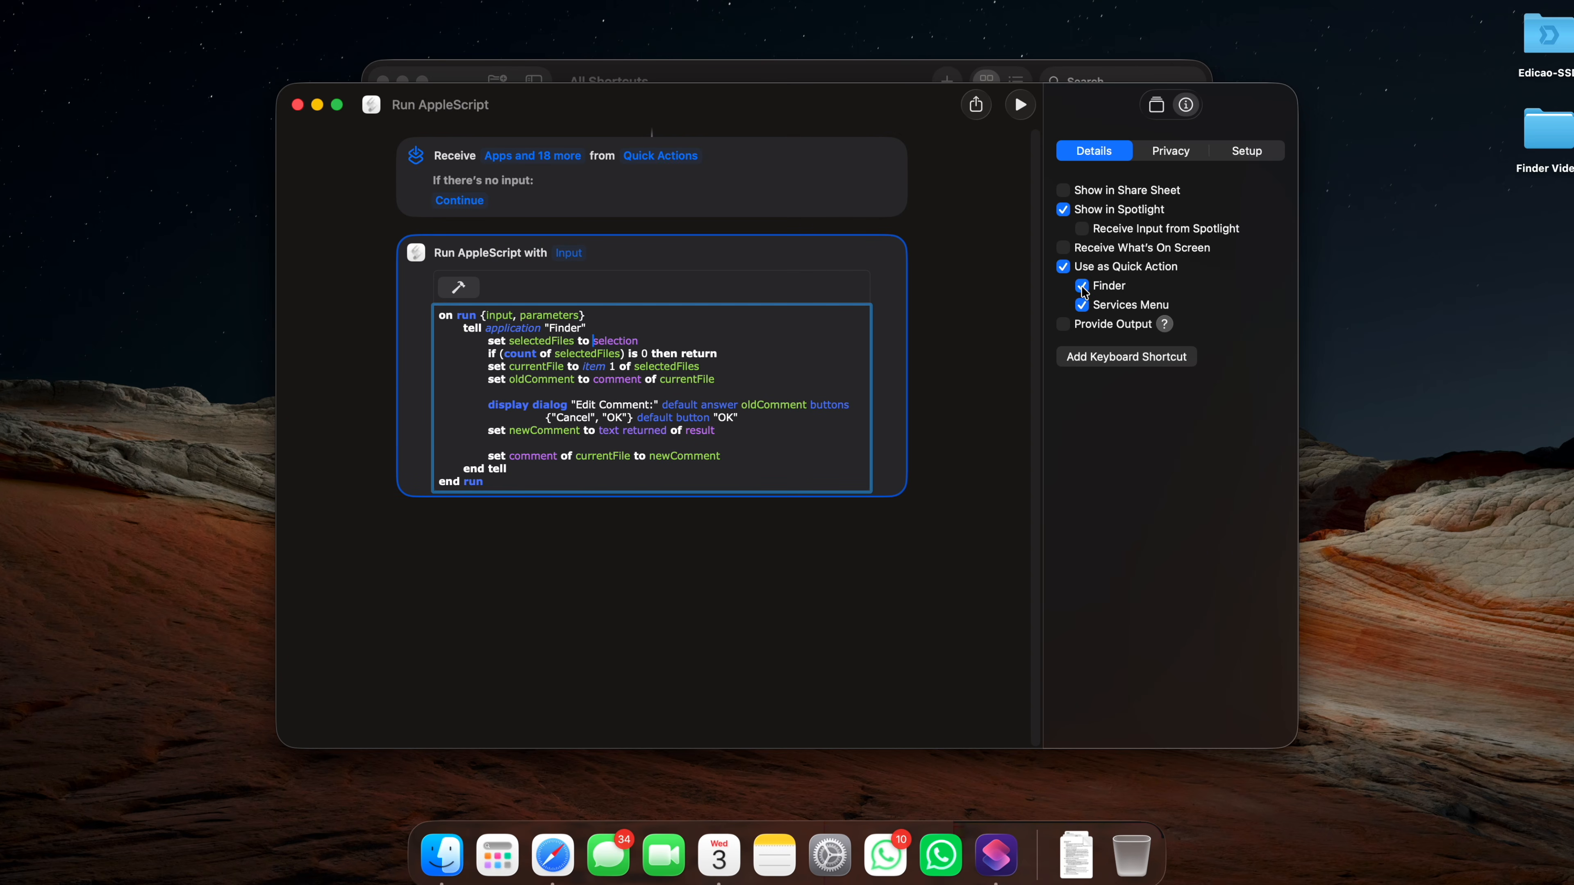
type("Edit Comment")
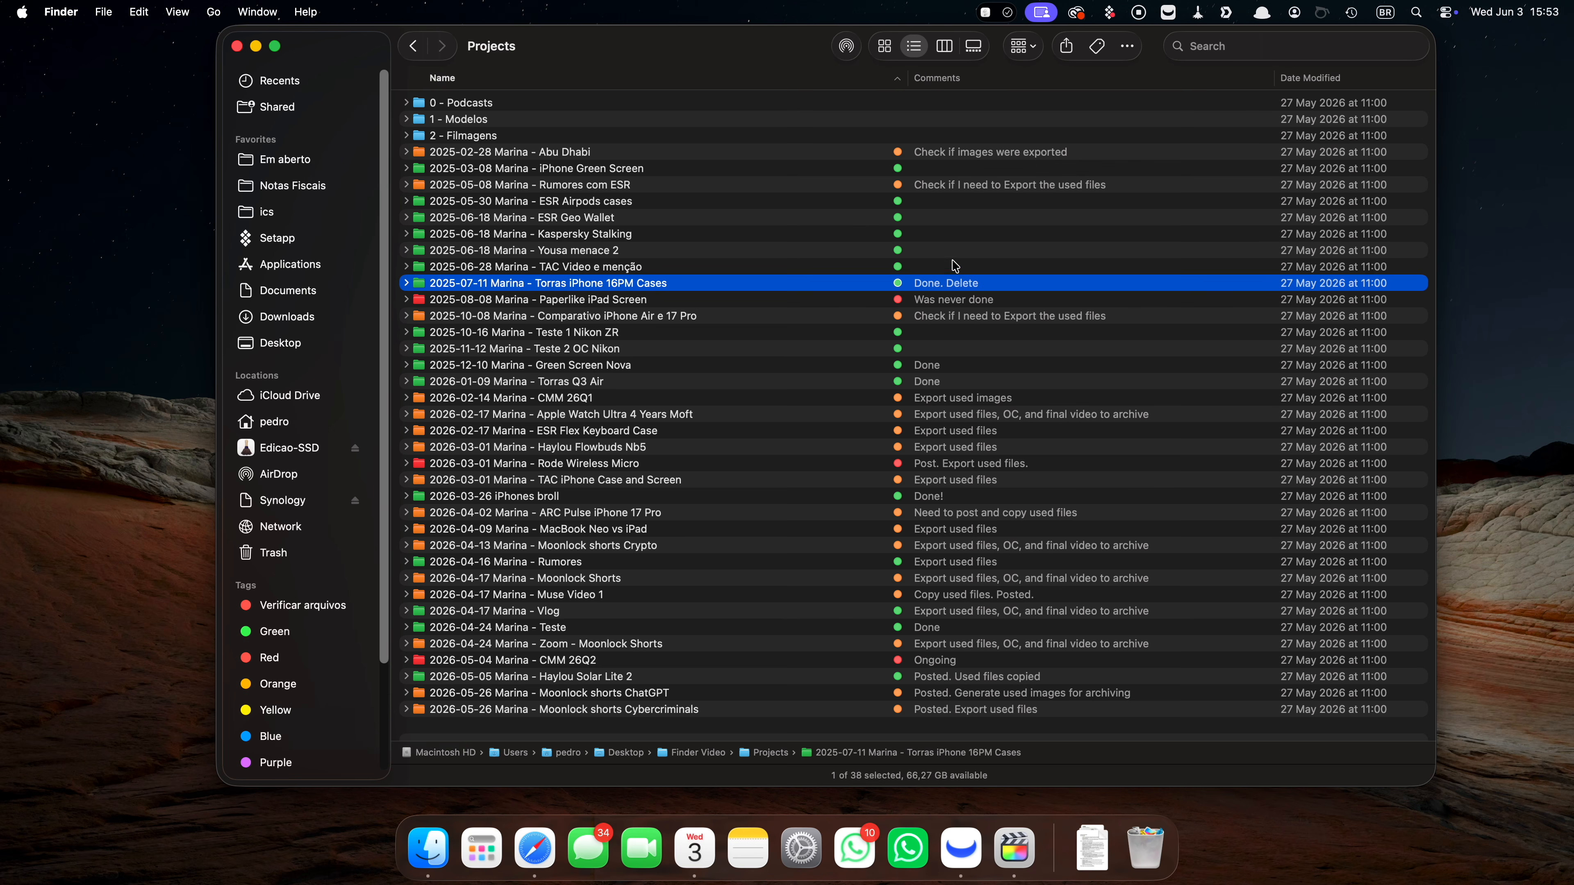
Run the Edit Comment shortcut on the '2025-06-28 Marina - TAC Video e menção' folder and confirm the comment.
left_click(941, 268)
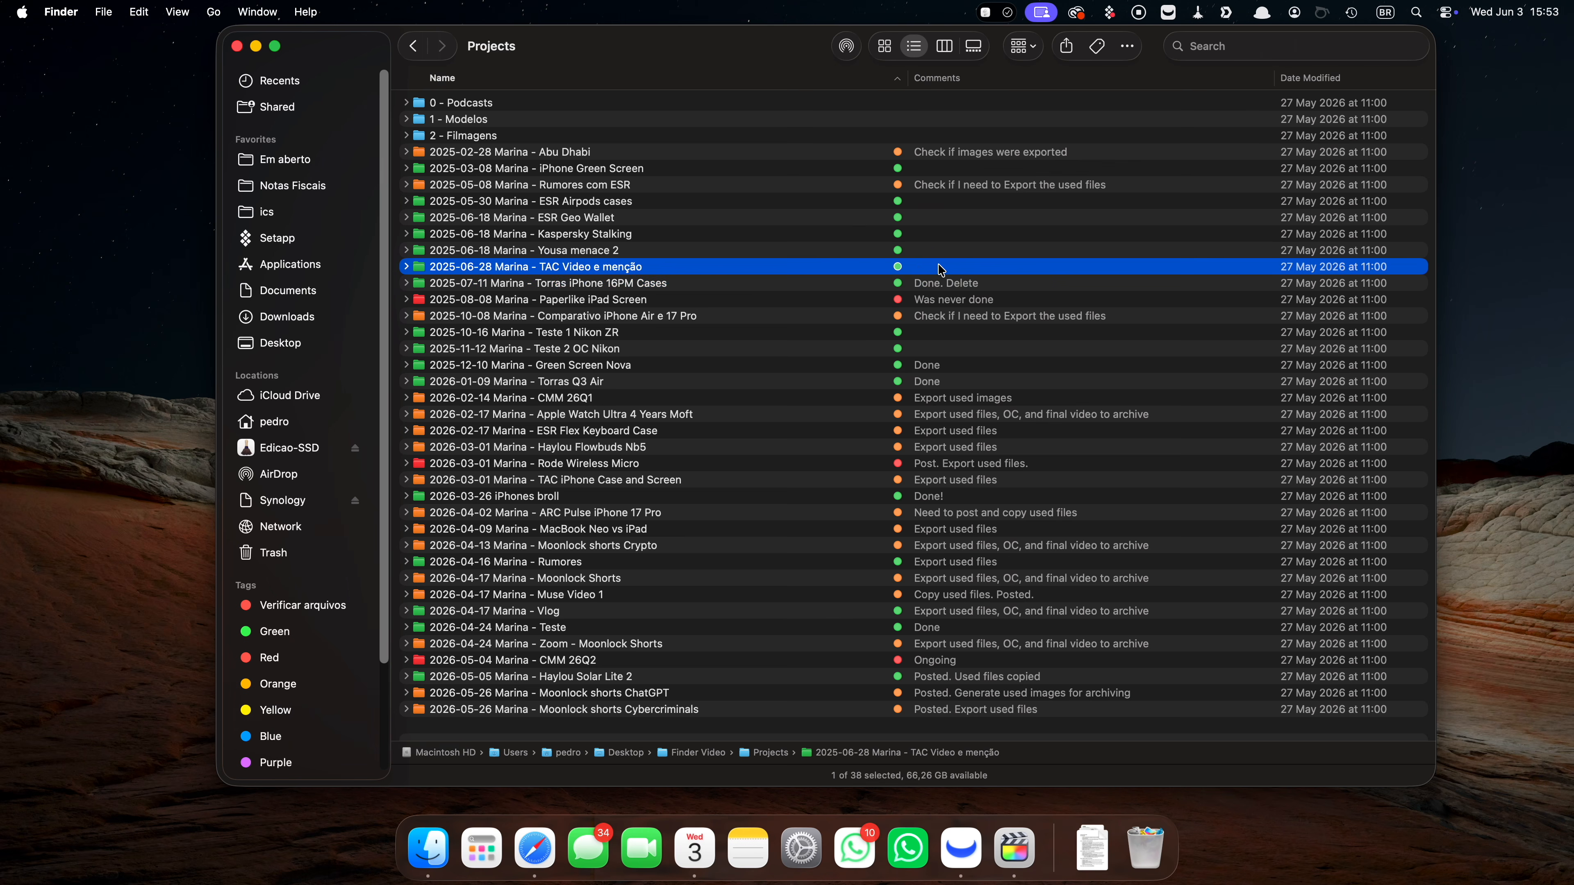
key("ctrl+super+c")
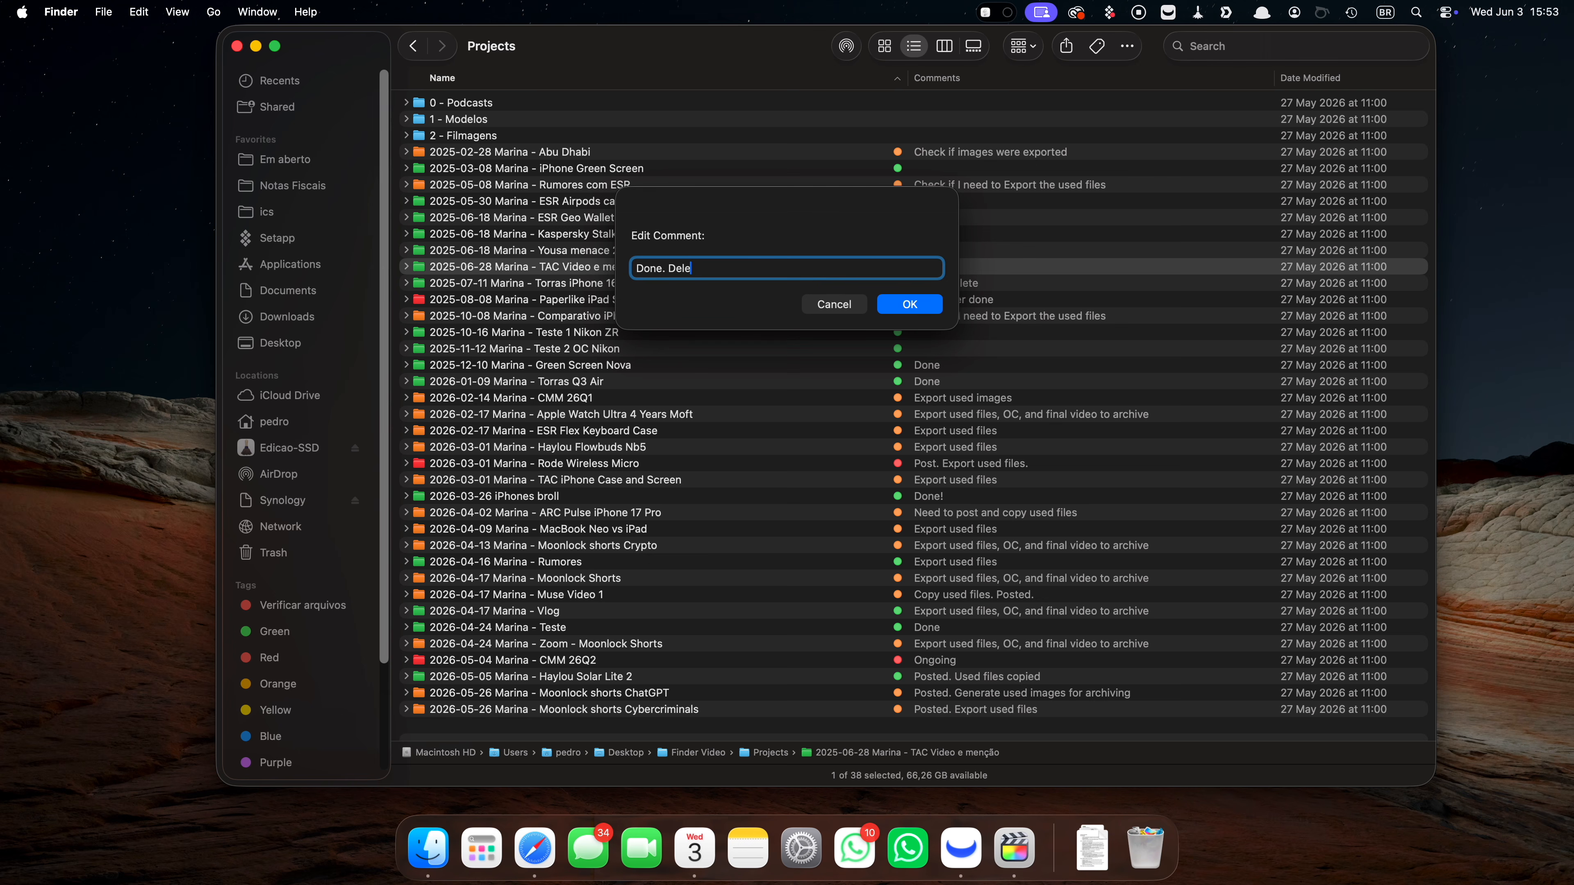
key("Return")
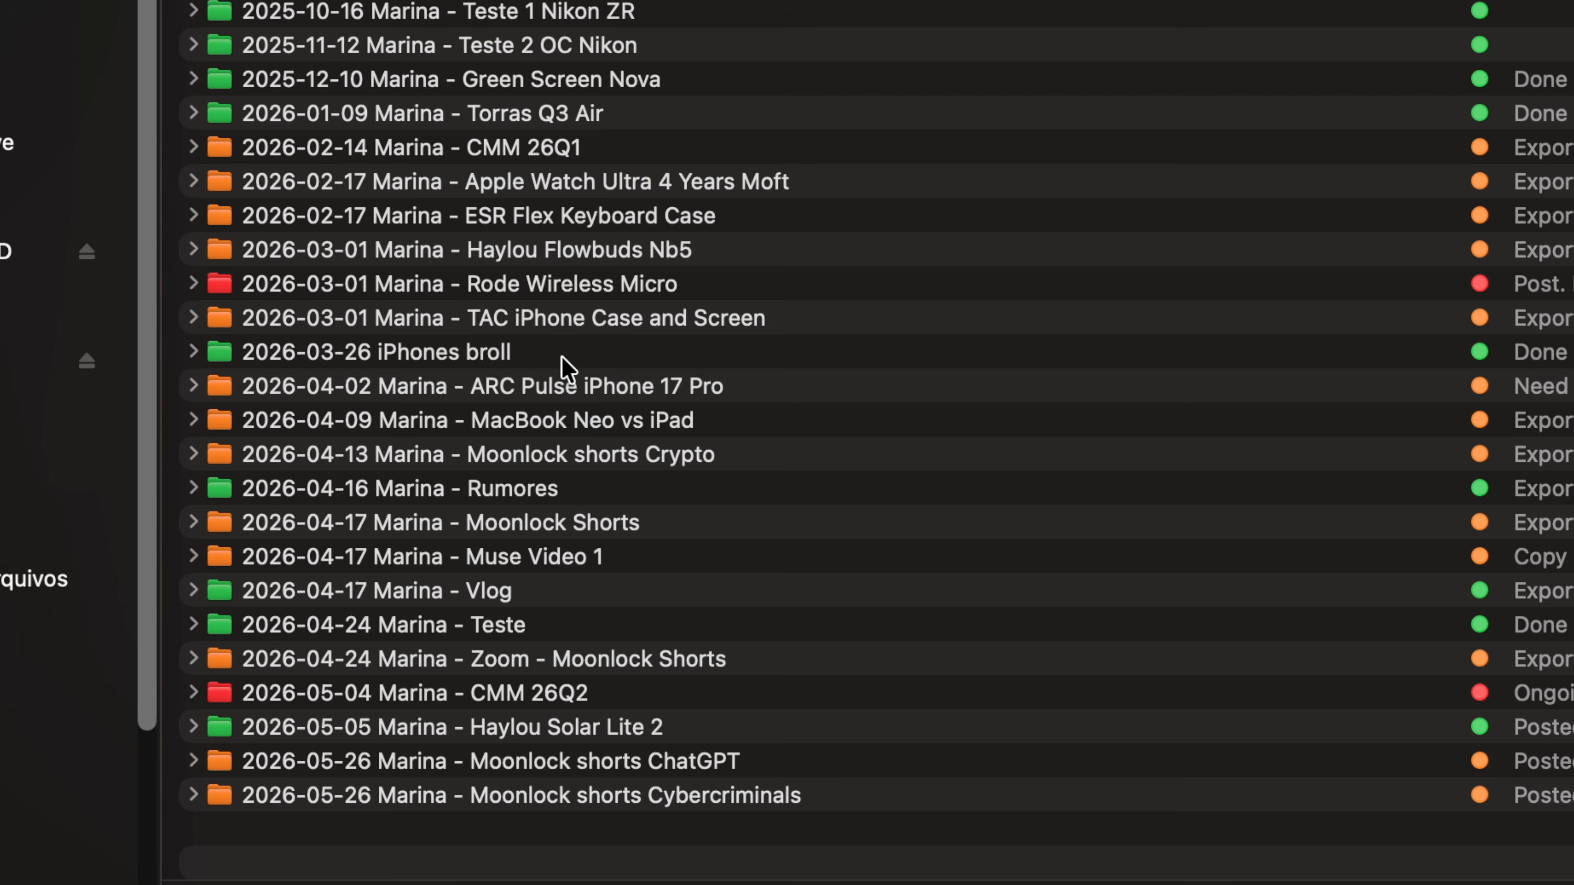
Apply the Red tag to the '2026-03-26 iPhones broll' folder, then remove it again.
left_click(561, 358)
right_click(558, 358)
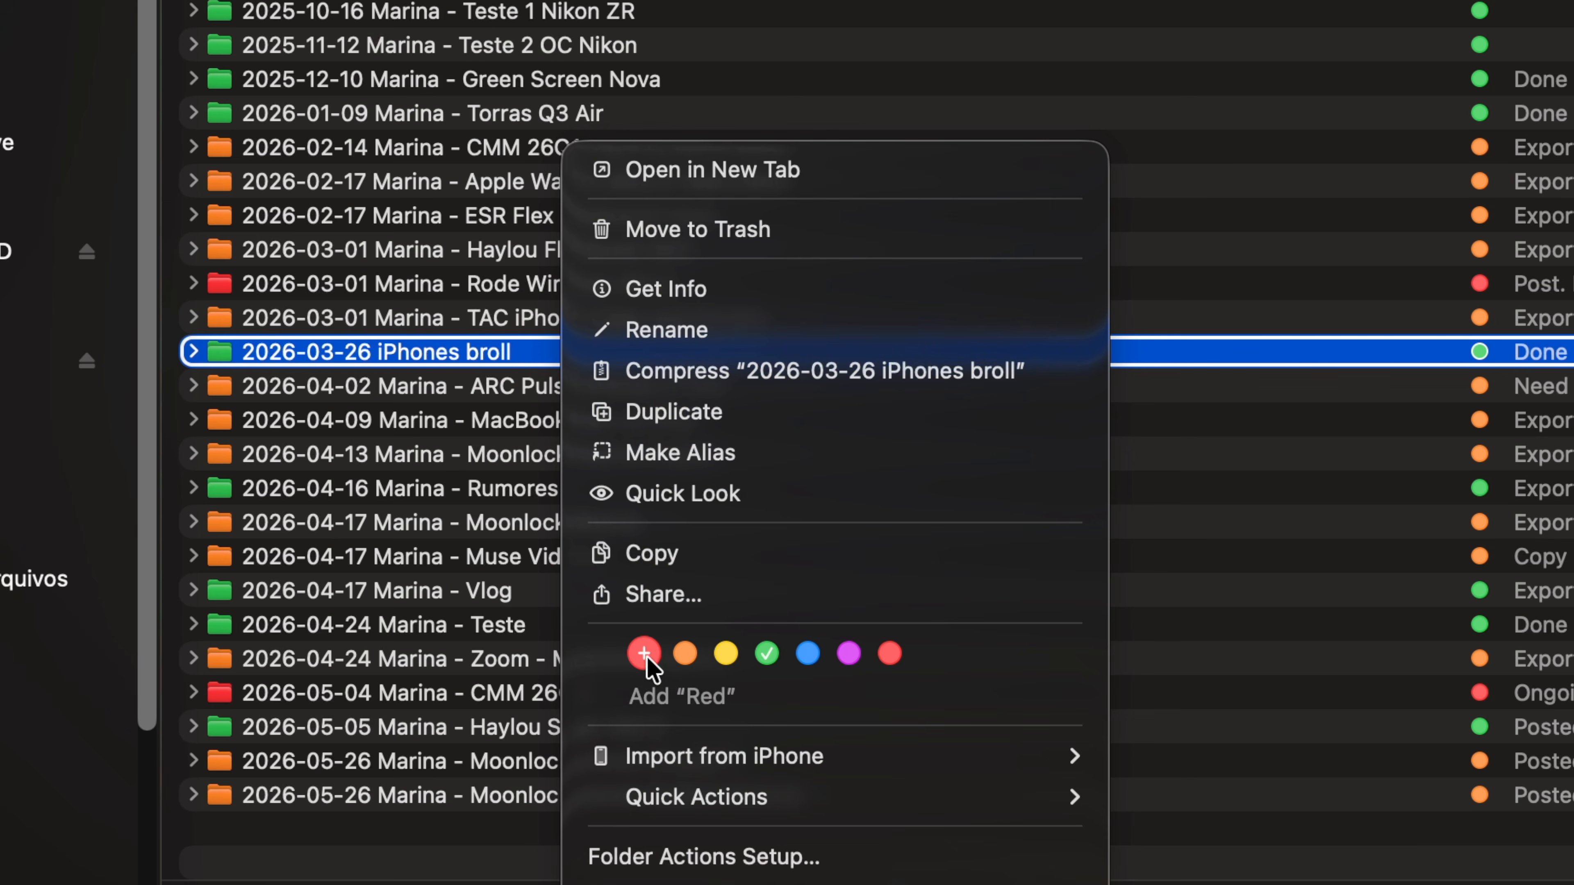
left_click(644, 653)
right_click(556, 350)
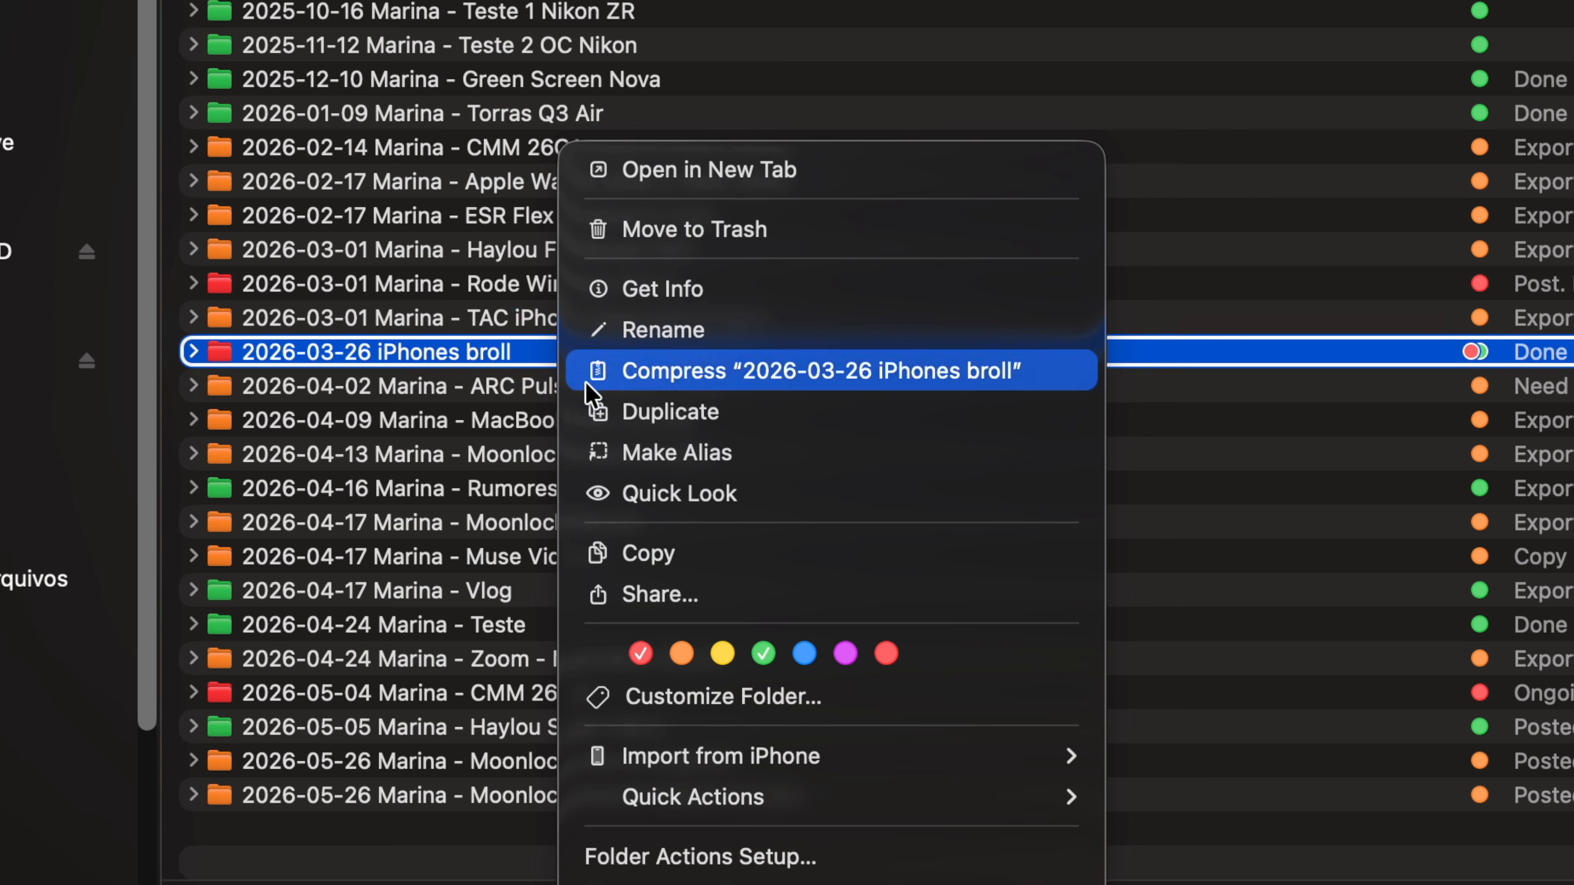
left_click(736, 651)
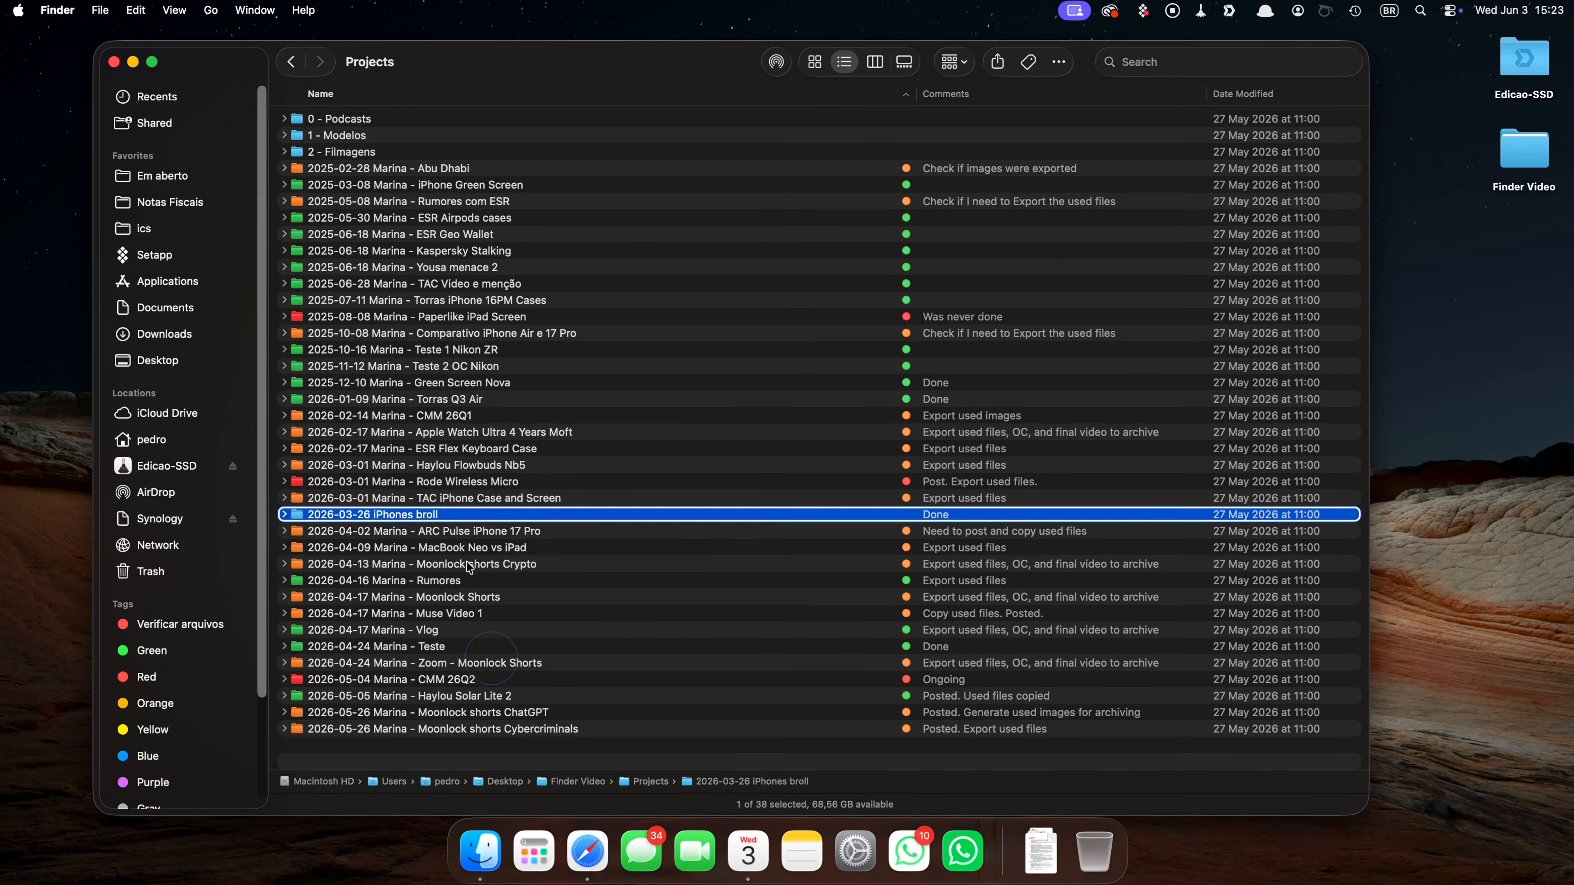
Tag the '2026-03-26 iPhones broll' folder with the Green color tag.
right_click(455, 519)
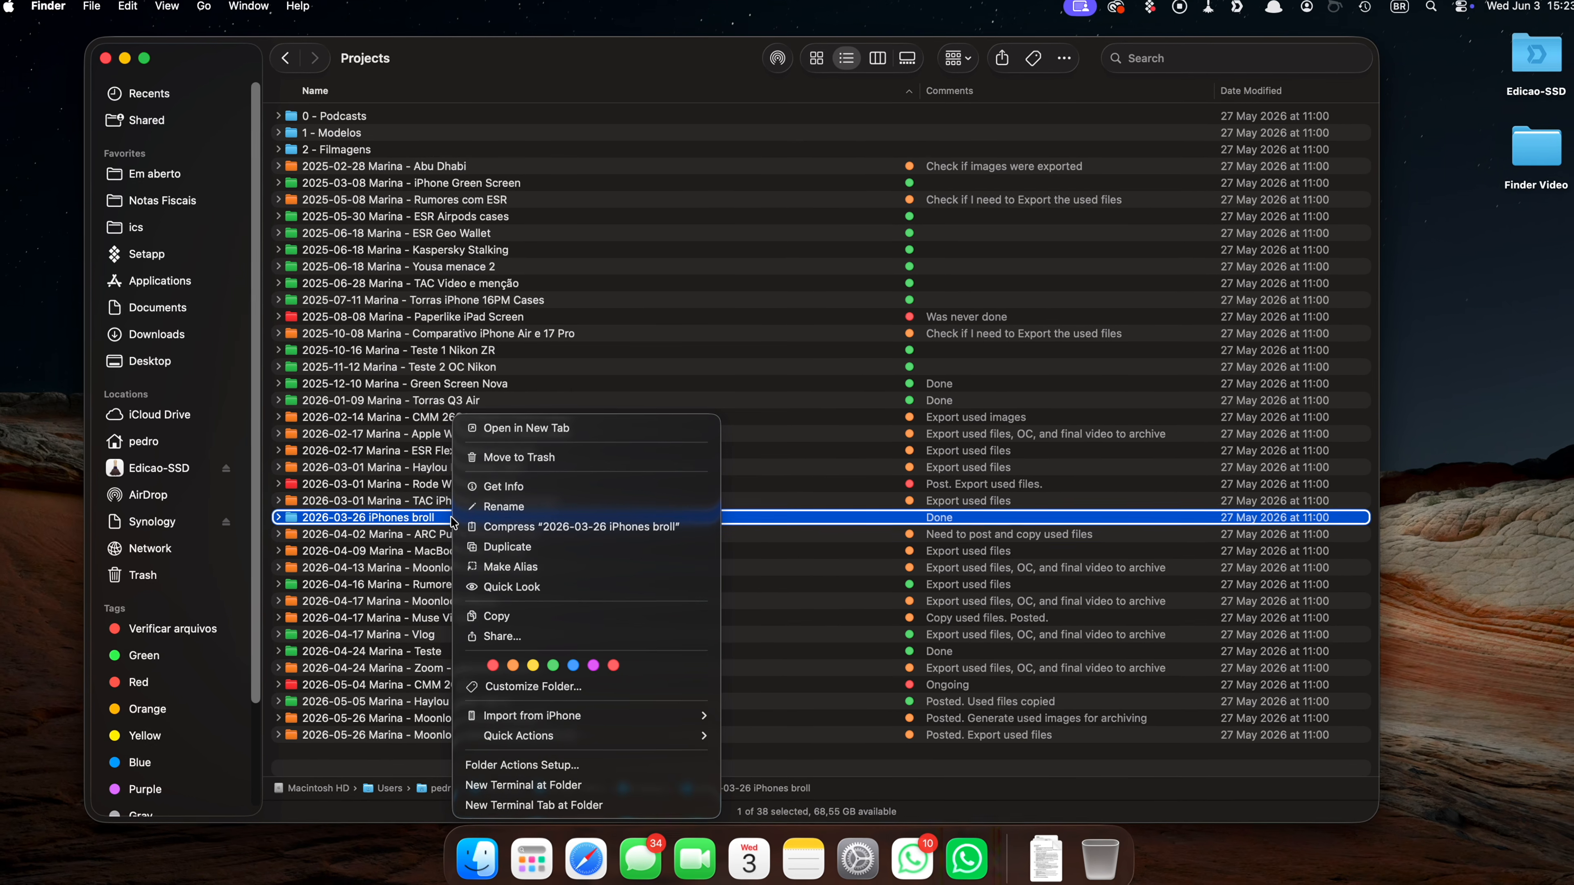
left_click(551, 668)
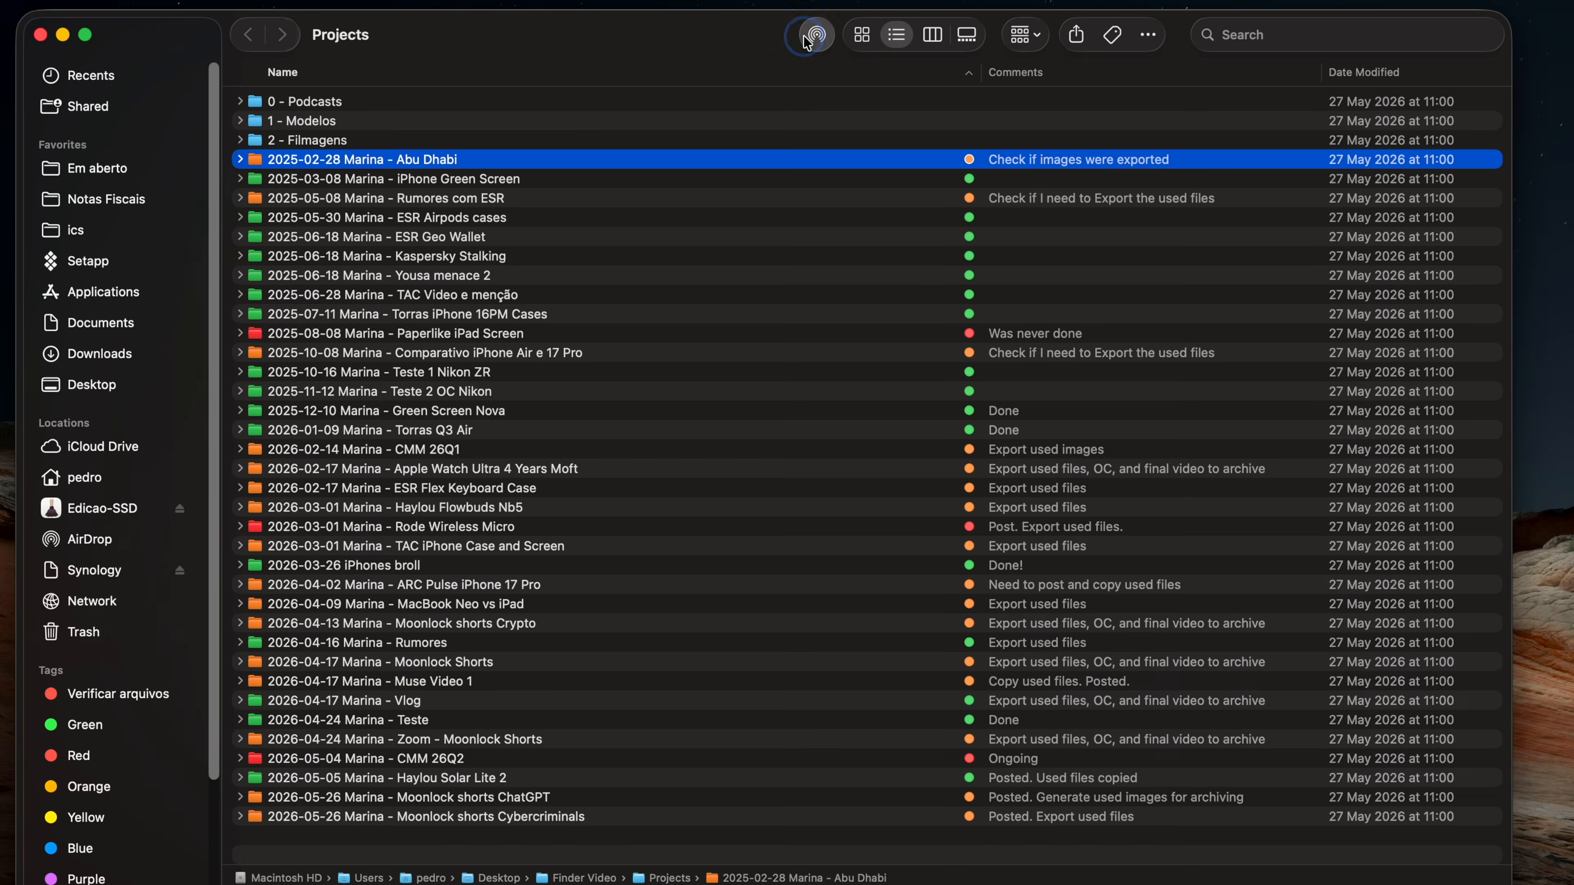
left_click(812, 38)
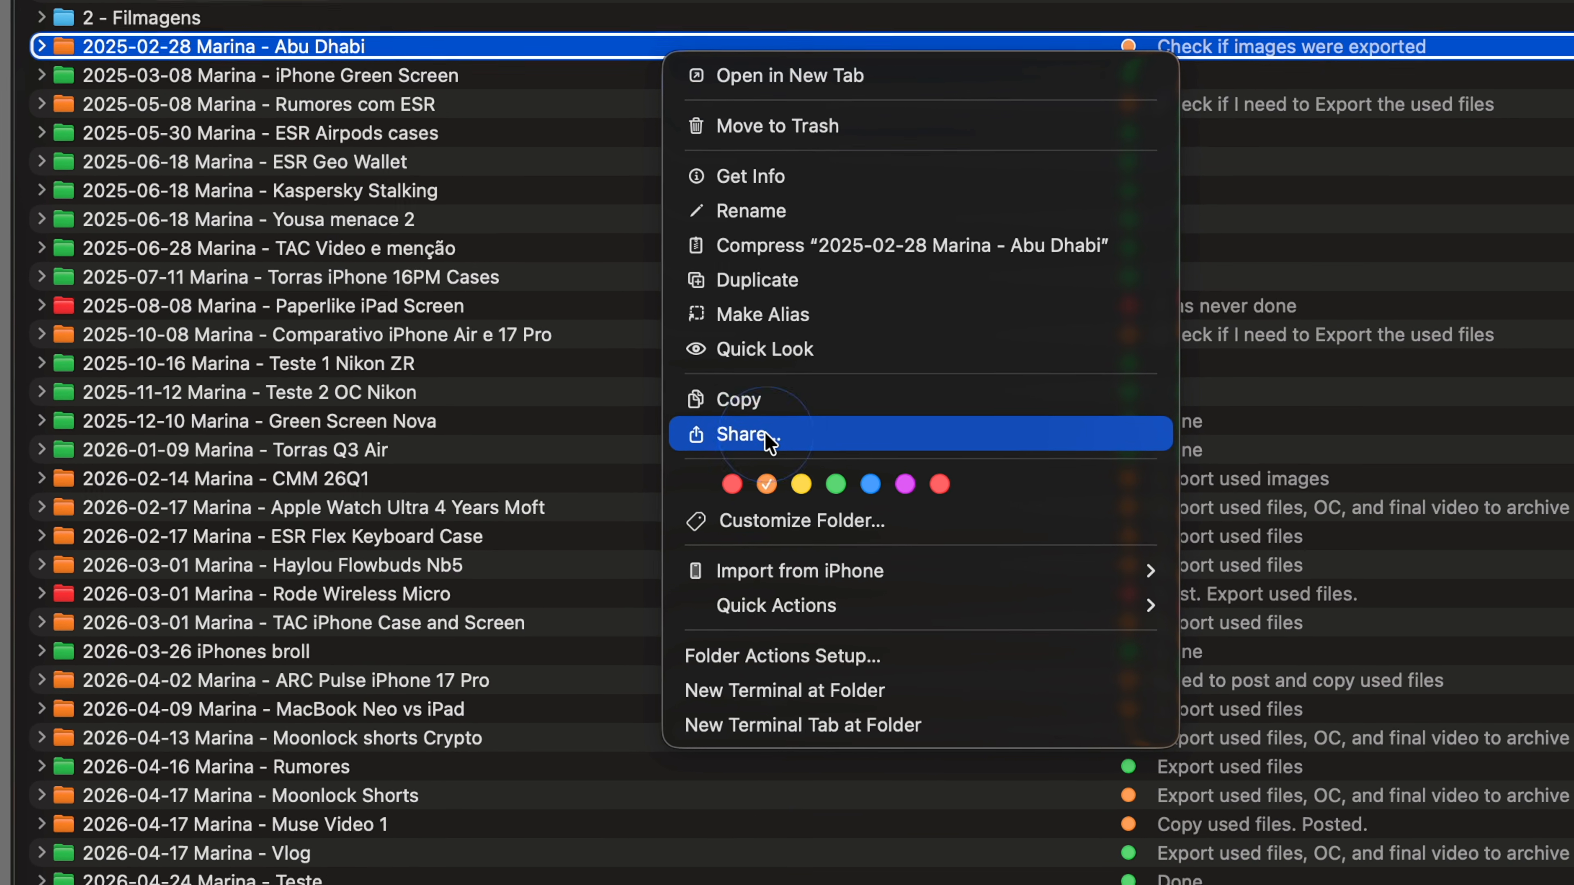
left_click(406, 514)
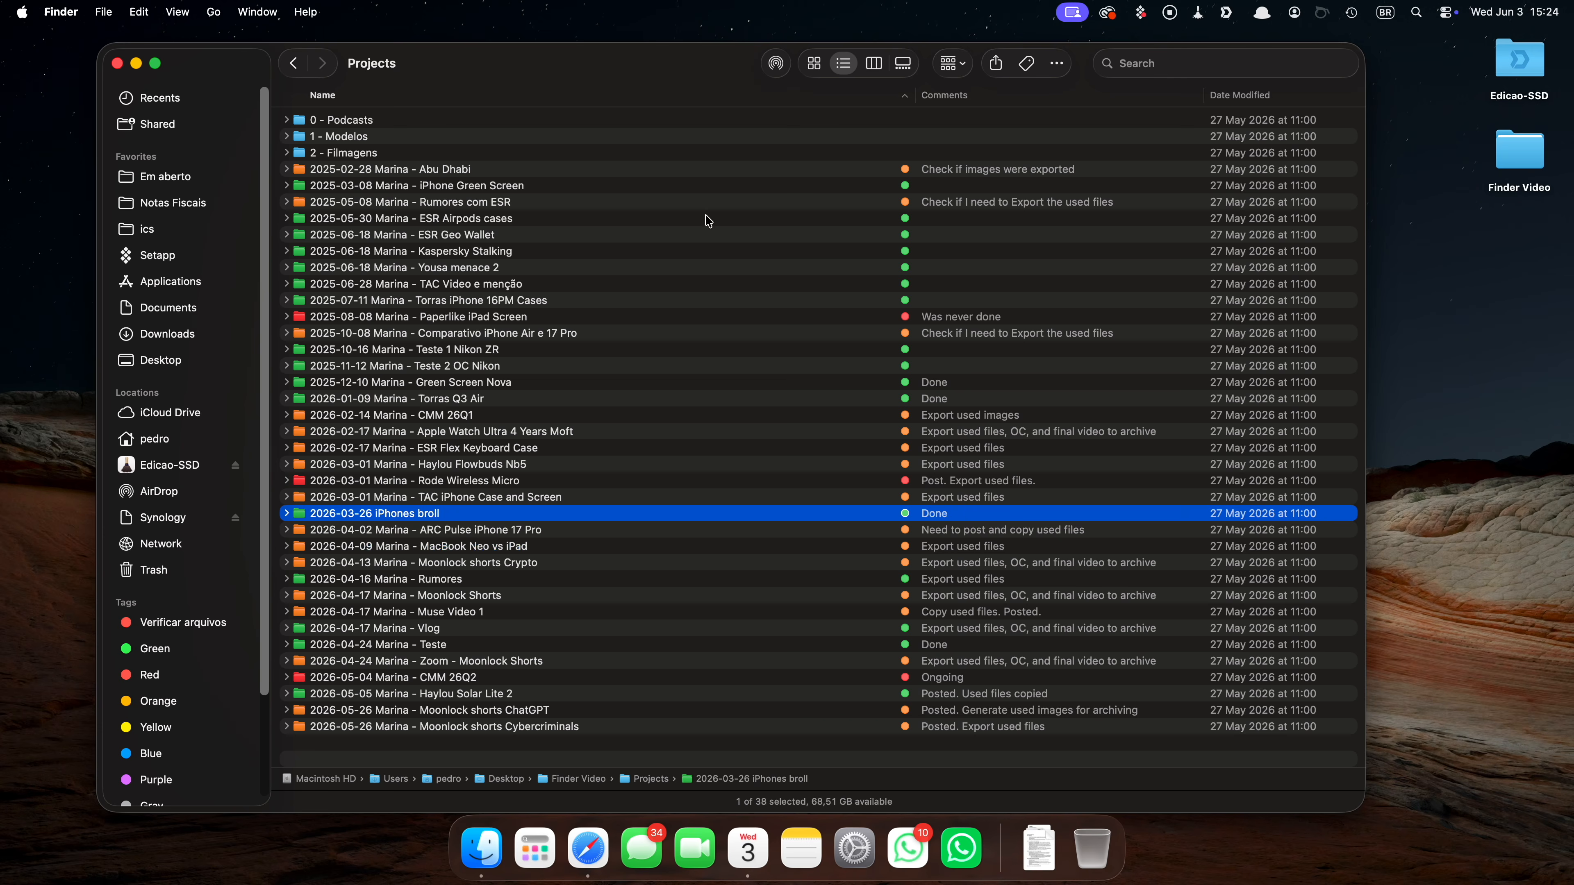
Open AirDrop sharing for the selected '2026-03-26 iPhones broll' folder and dismiss it.
left_click(776, 71)
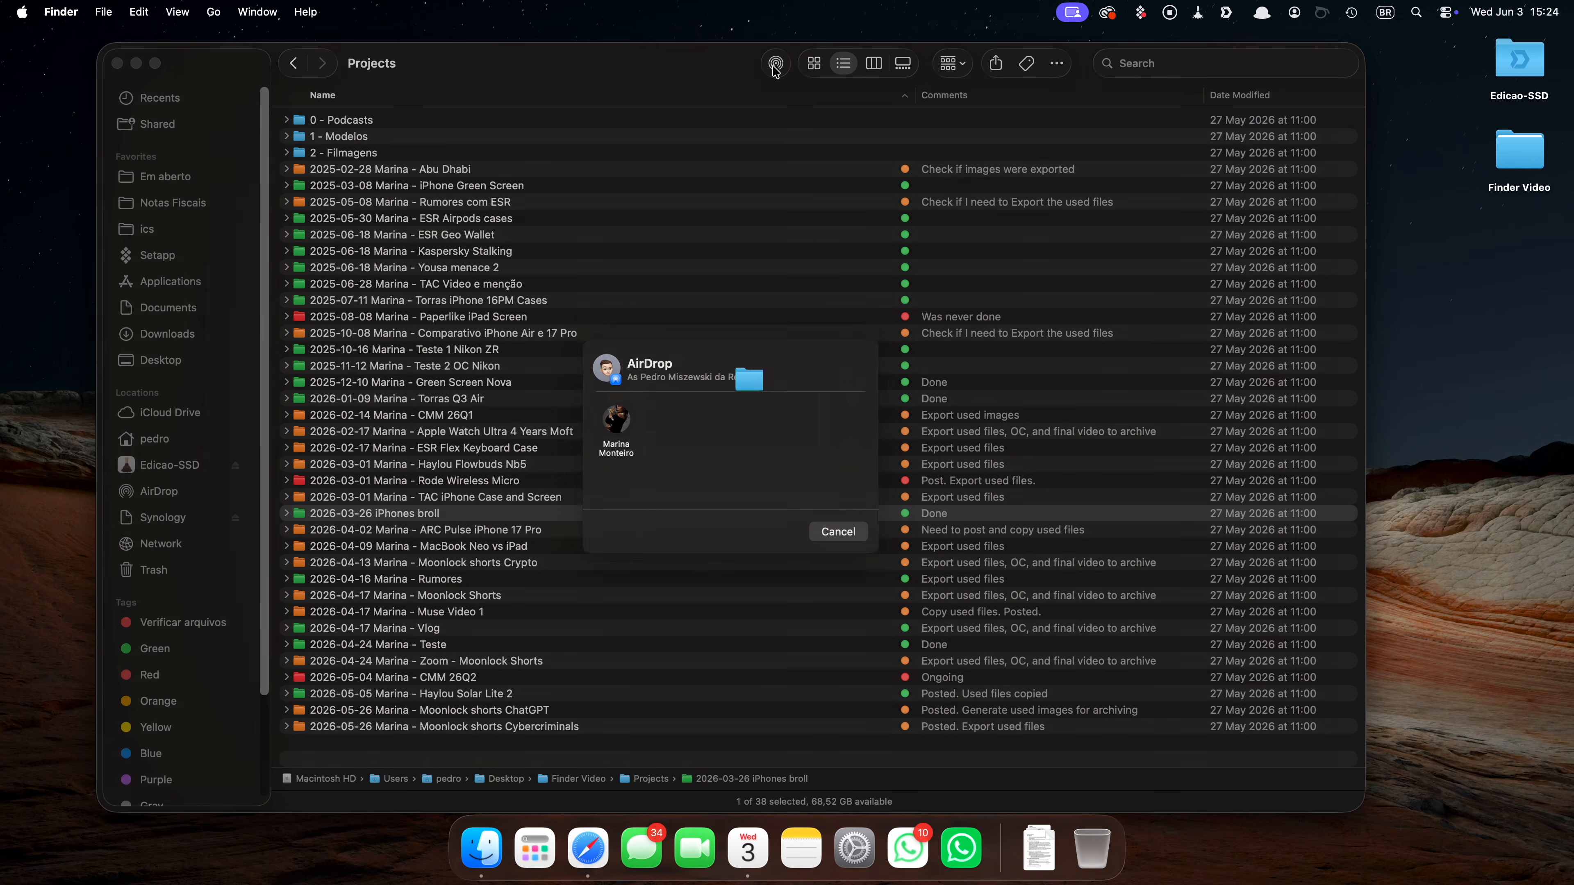
right_click(692, 70)
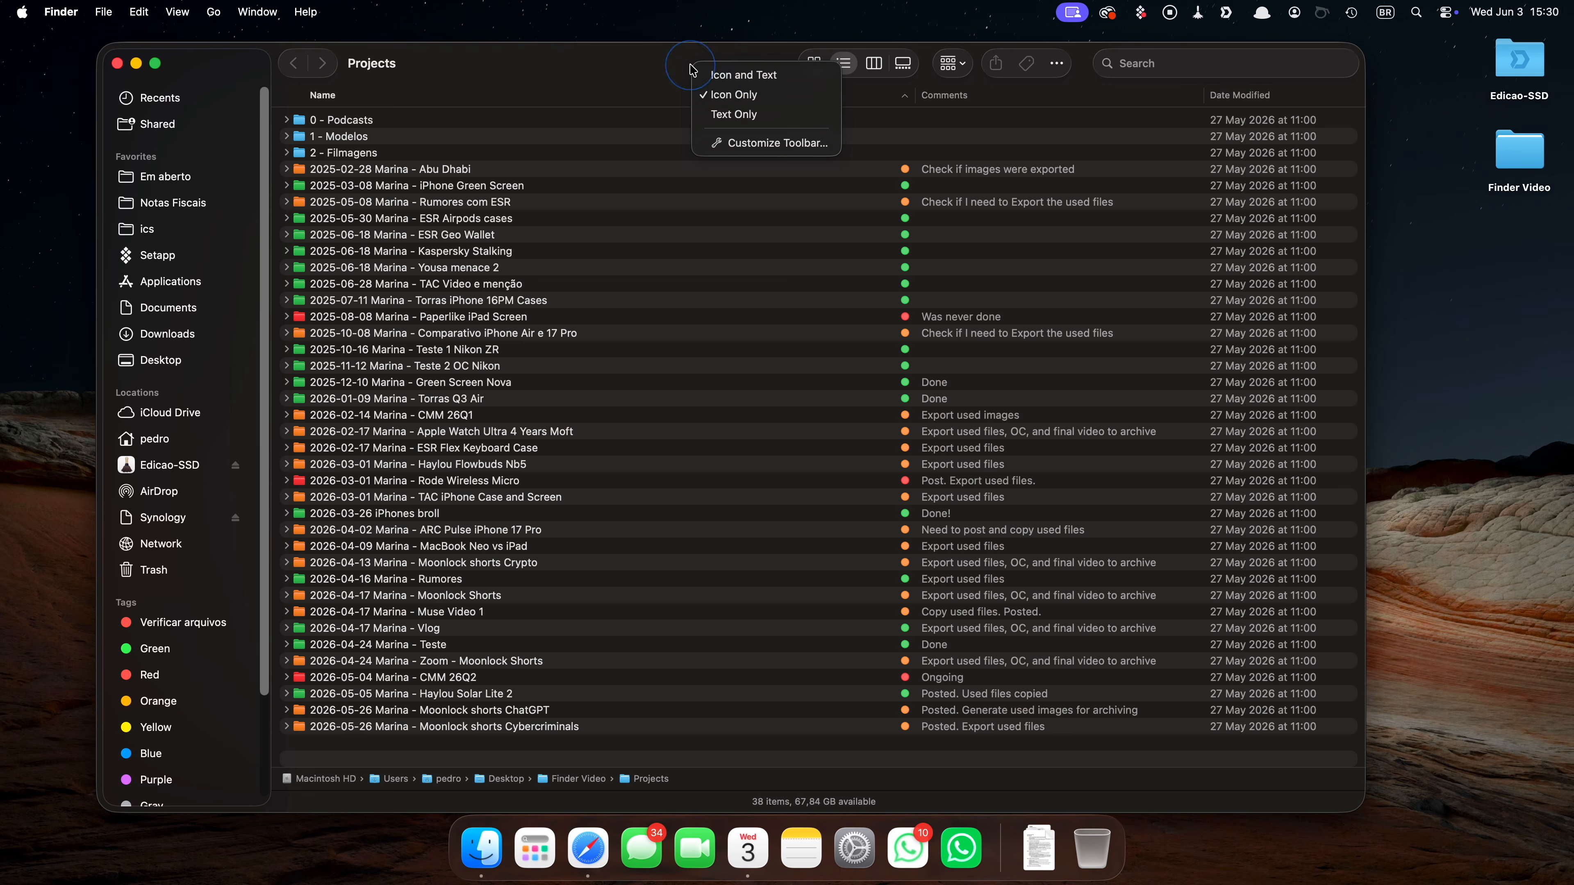
left_click(753, 144)
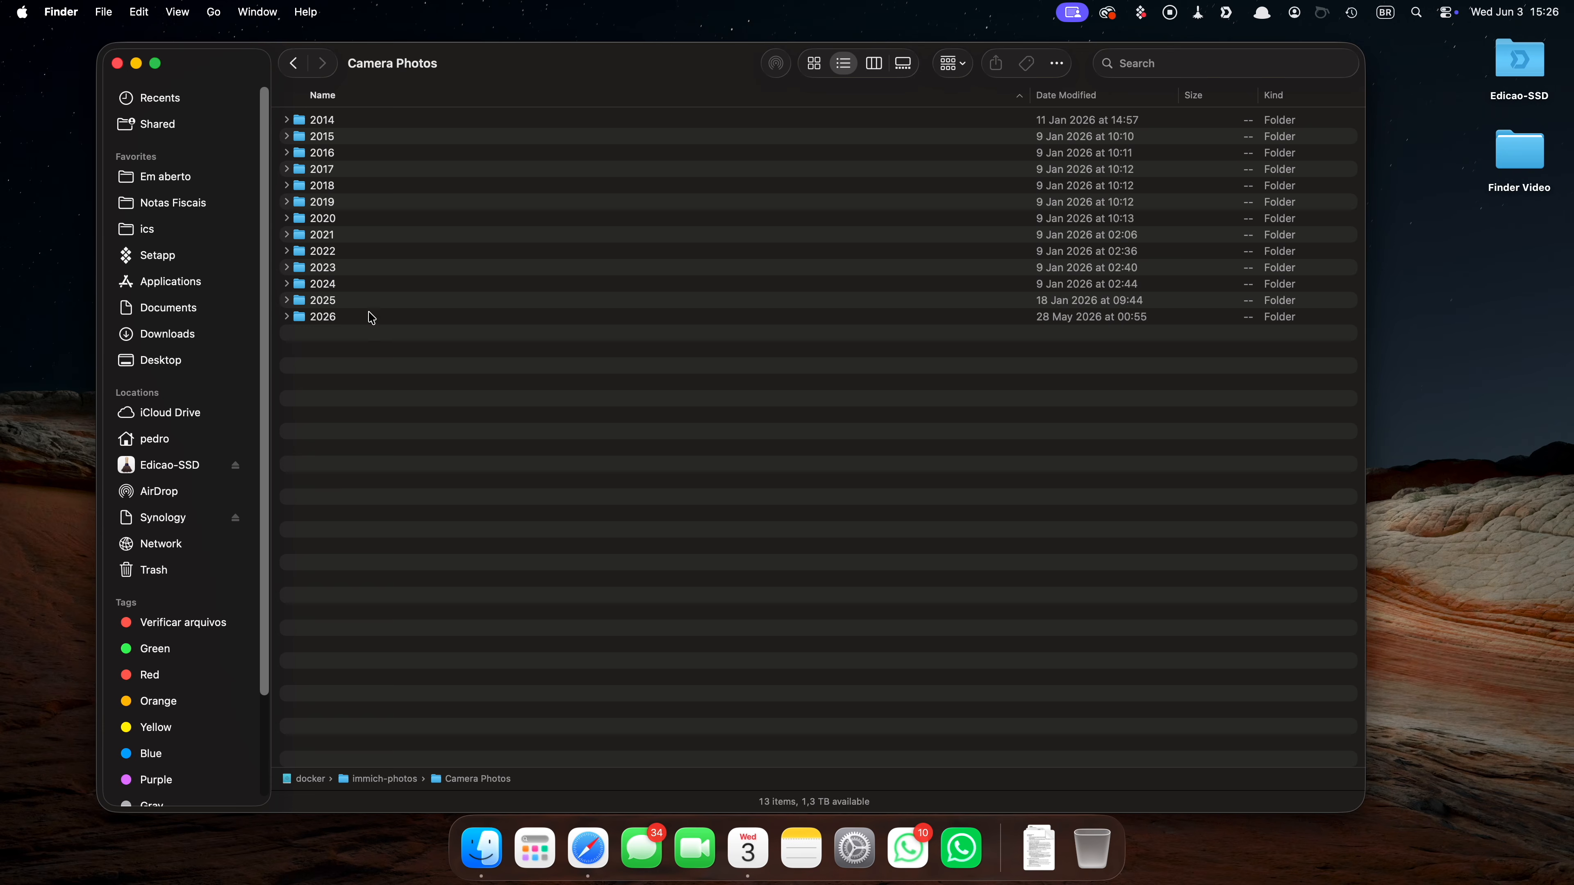
Open the '2026-05-19 Sussu e Zozo dormindo' folder and preview DSCF6820.JPG with Quick Look.
double_click(371, 316)
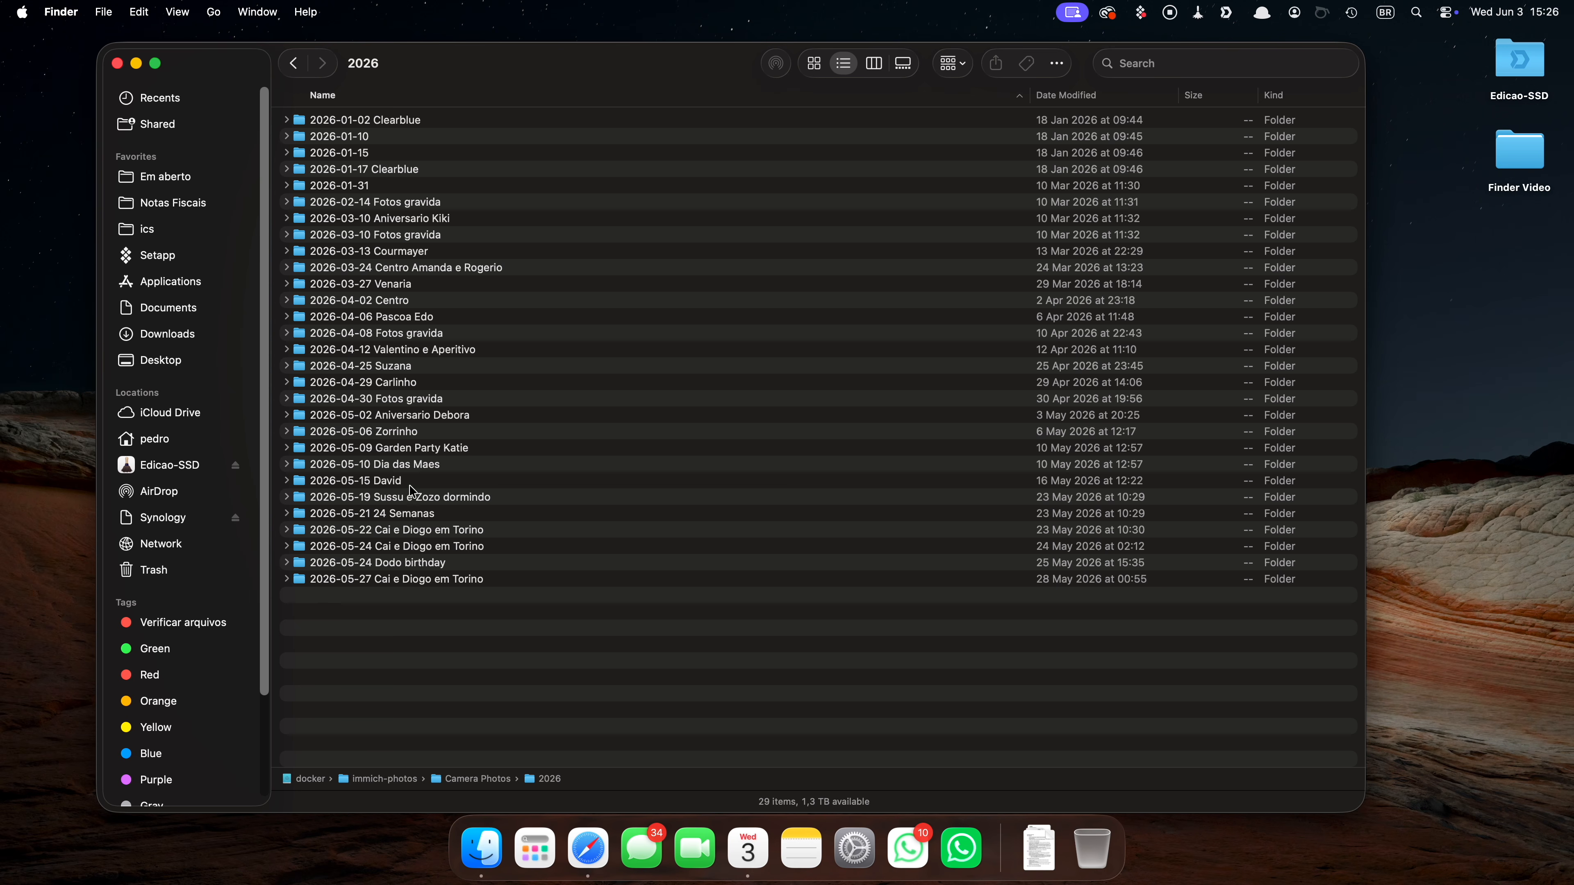
double_click(414, 498)
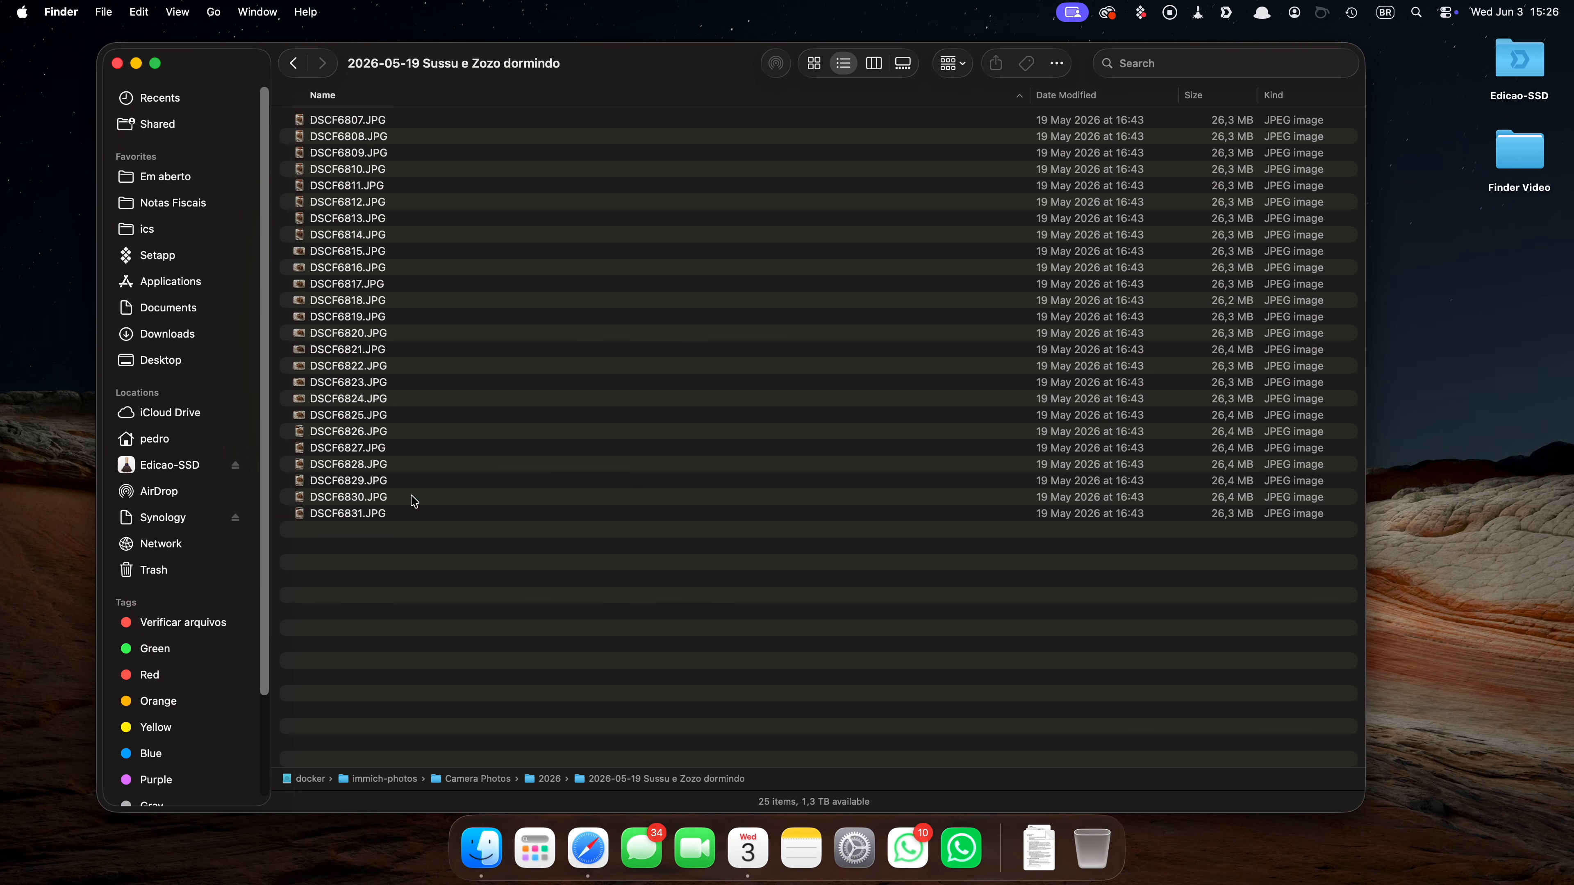
left_click(414, 335)
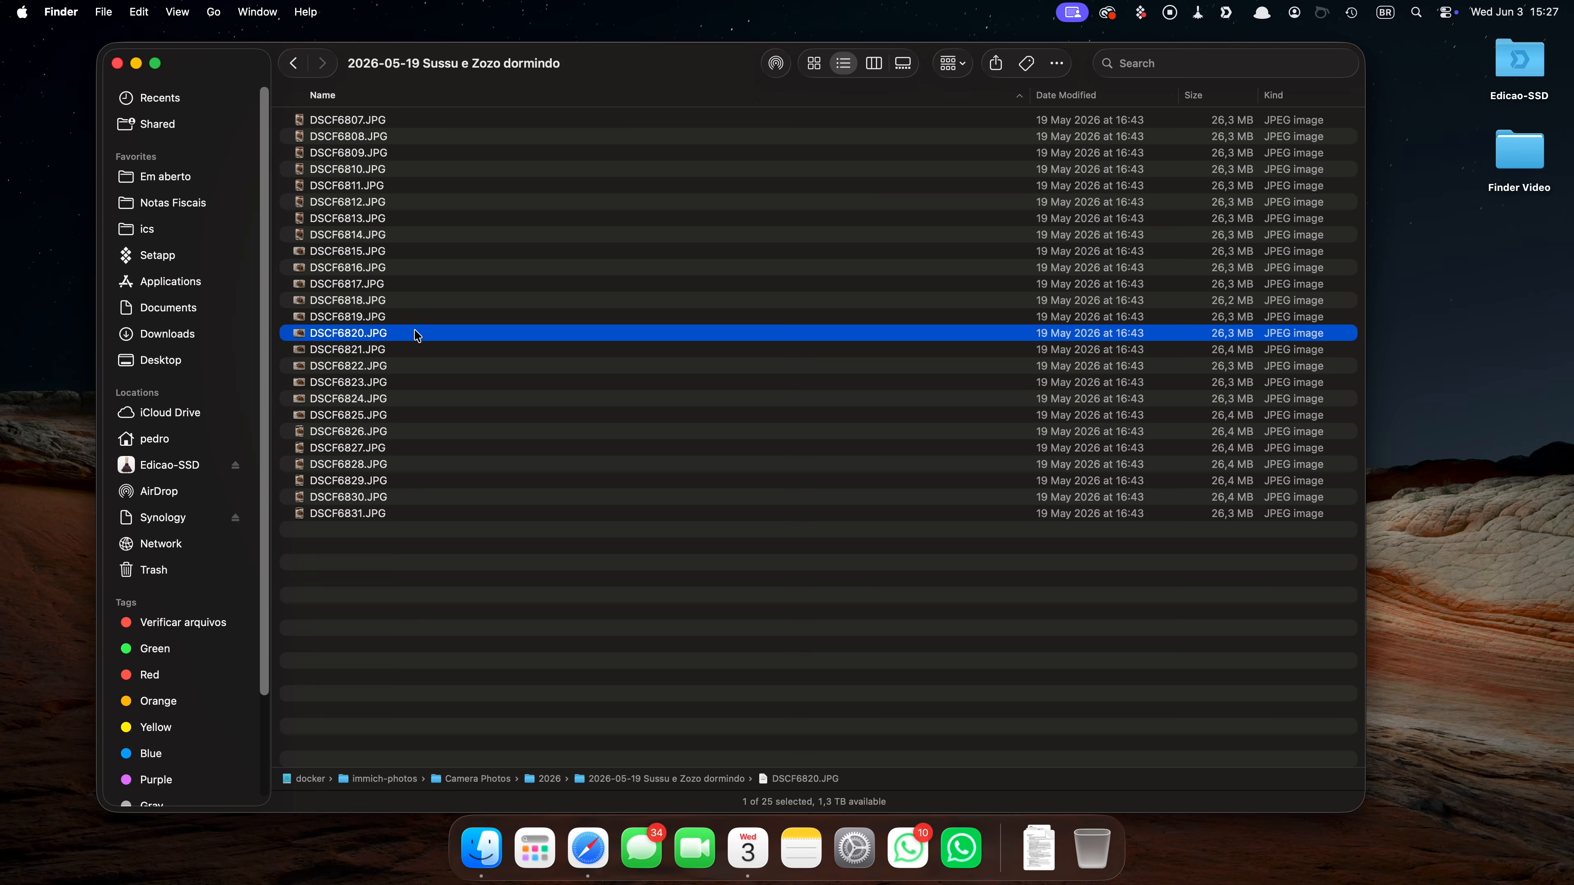
key("space")
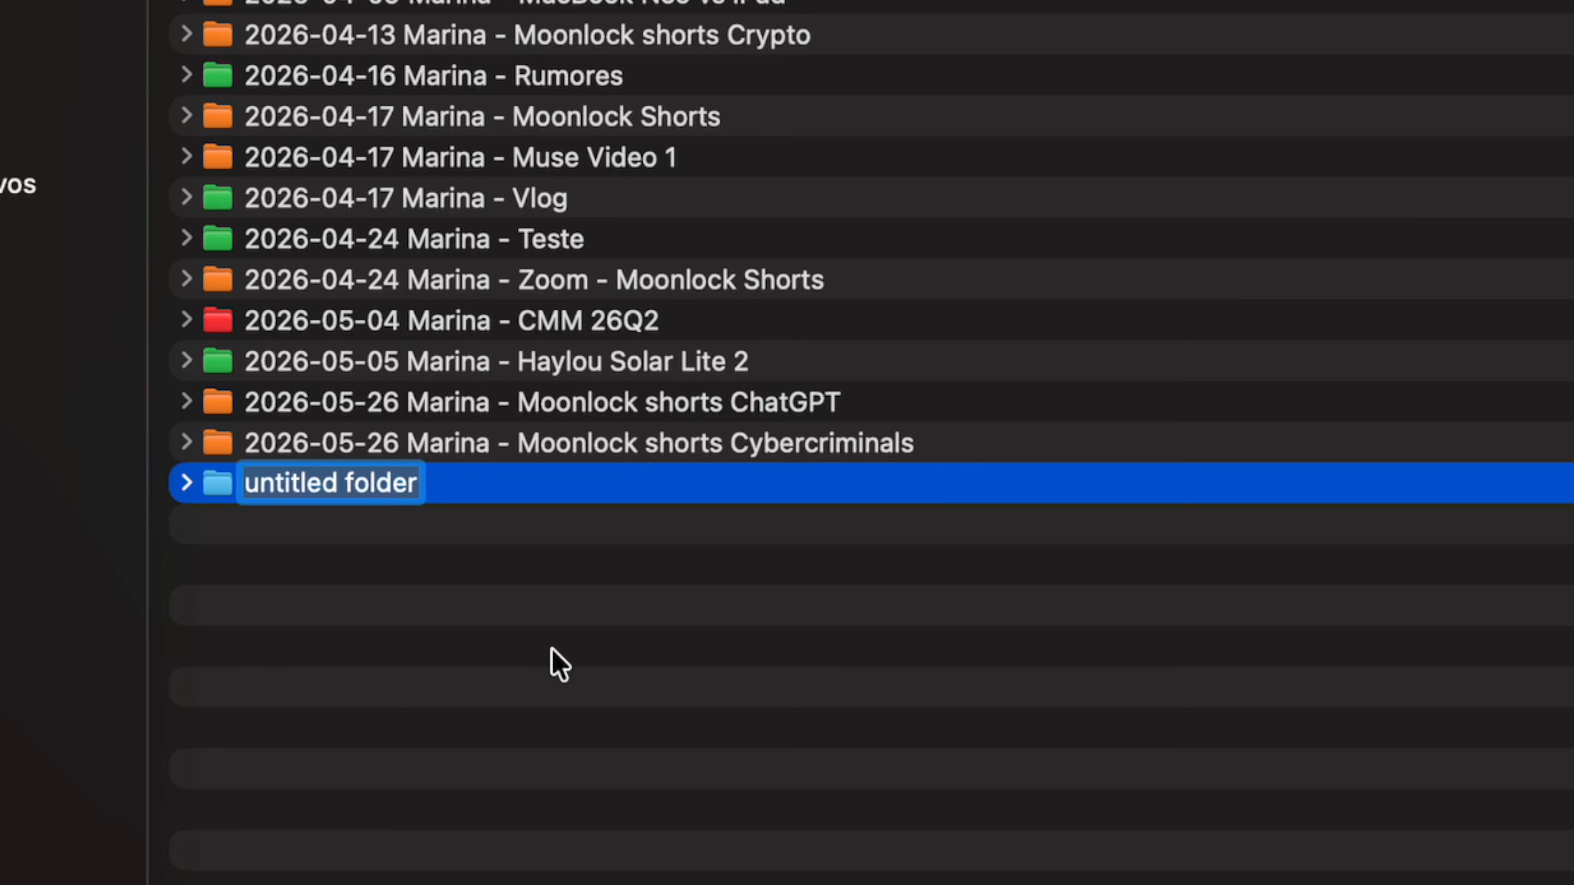
Name the new untitled folder with the date 2026-06-03, the creator's name and ' - New Video', following the project naming pattern.
type("202")
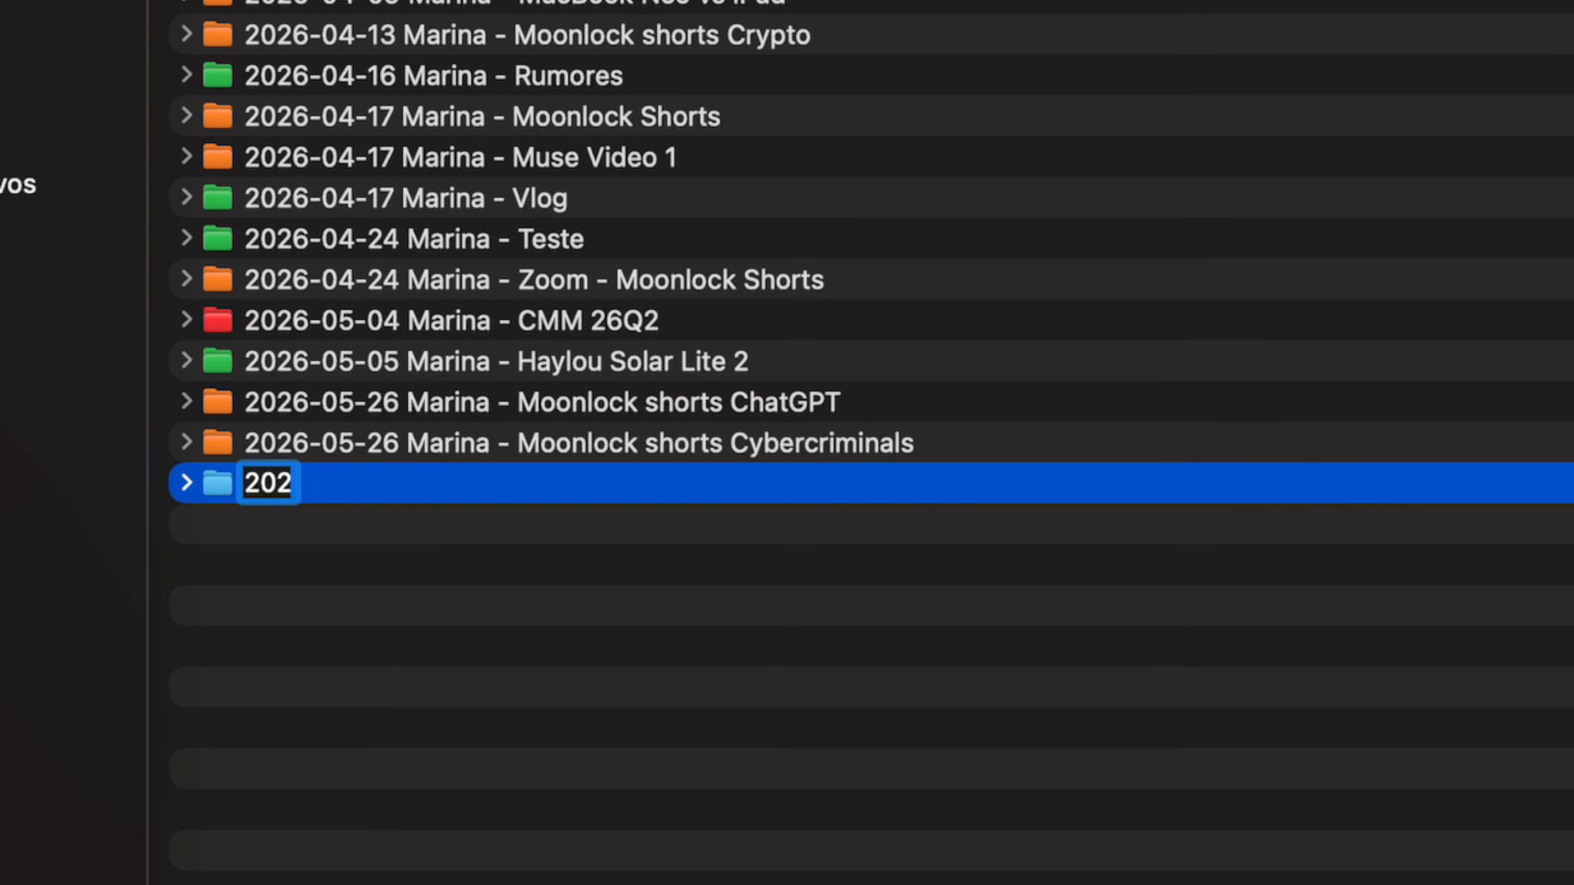
type("6-06-03")
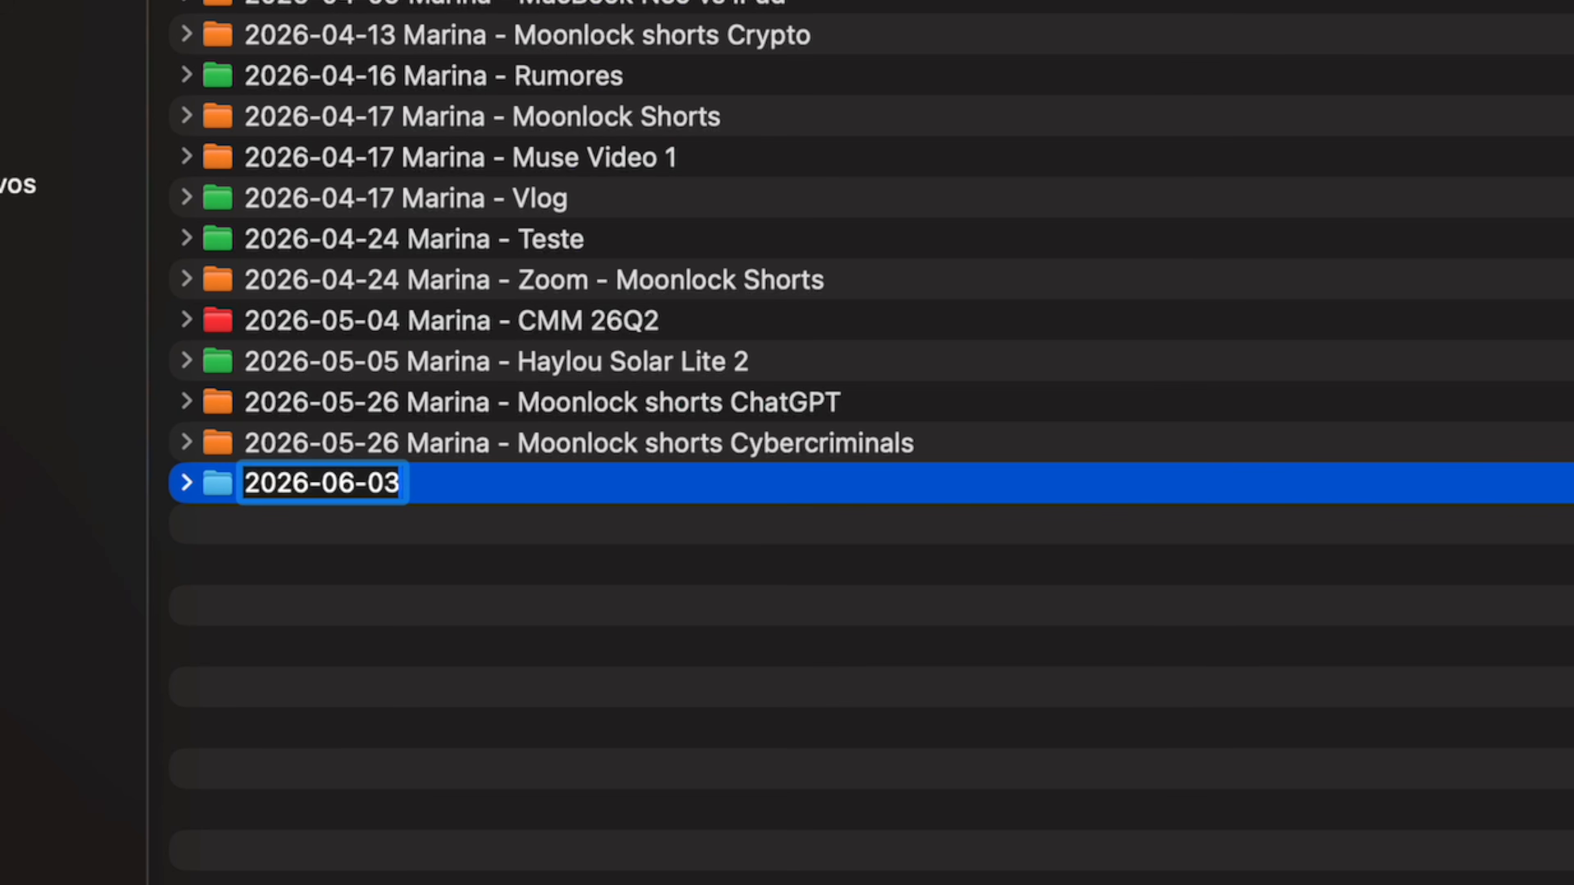
type(" Marin")
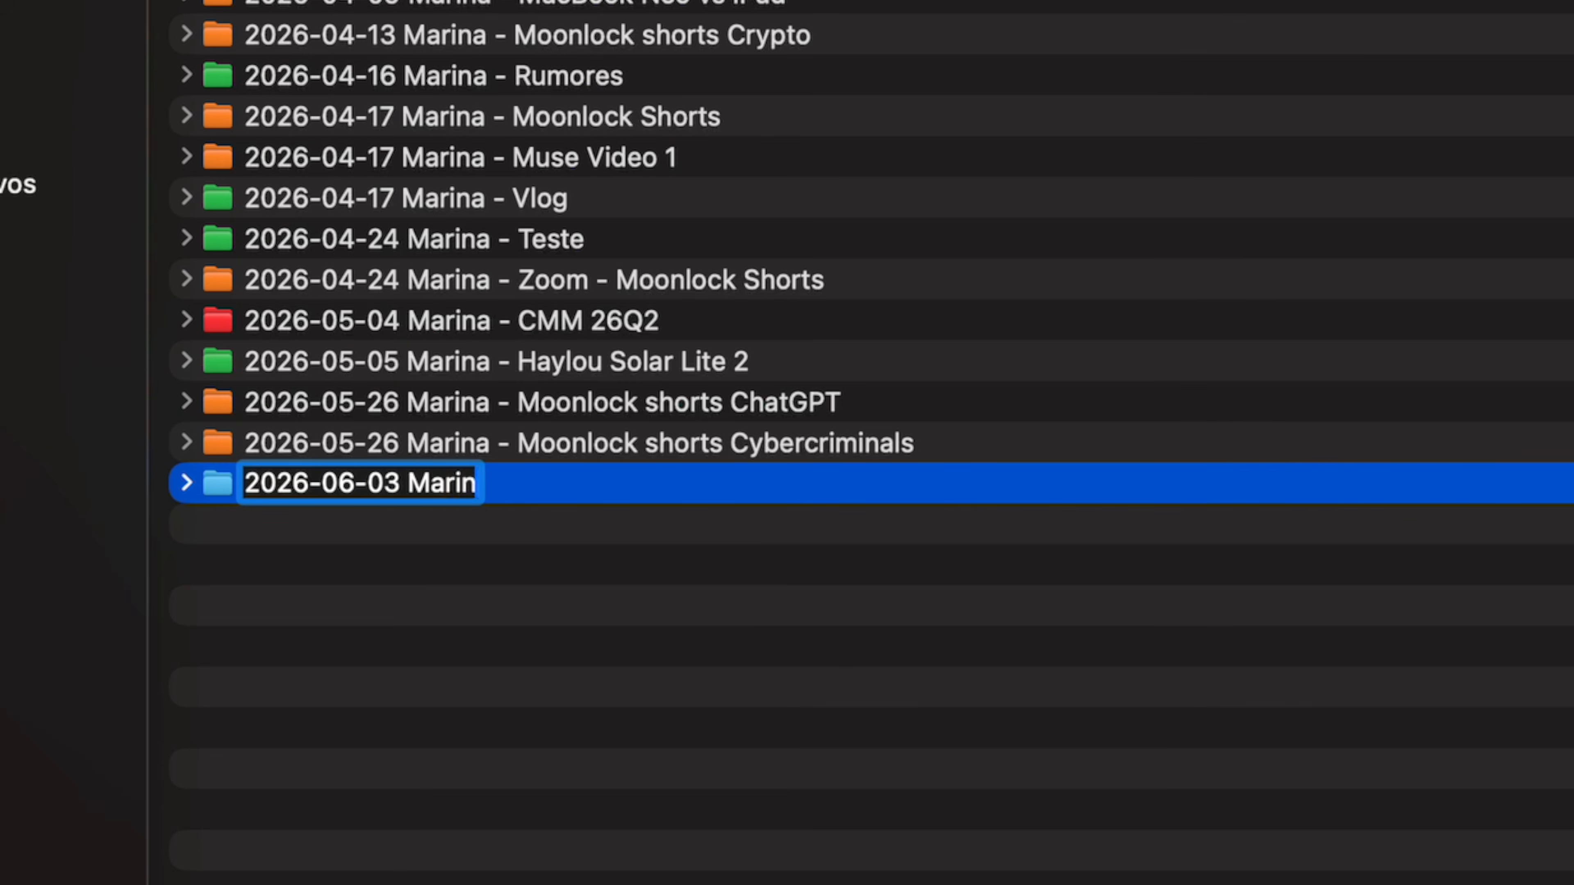
type("a - ")
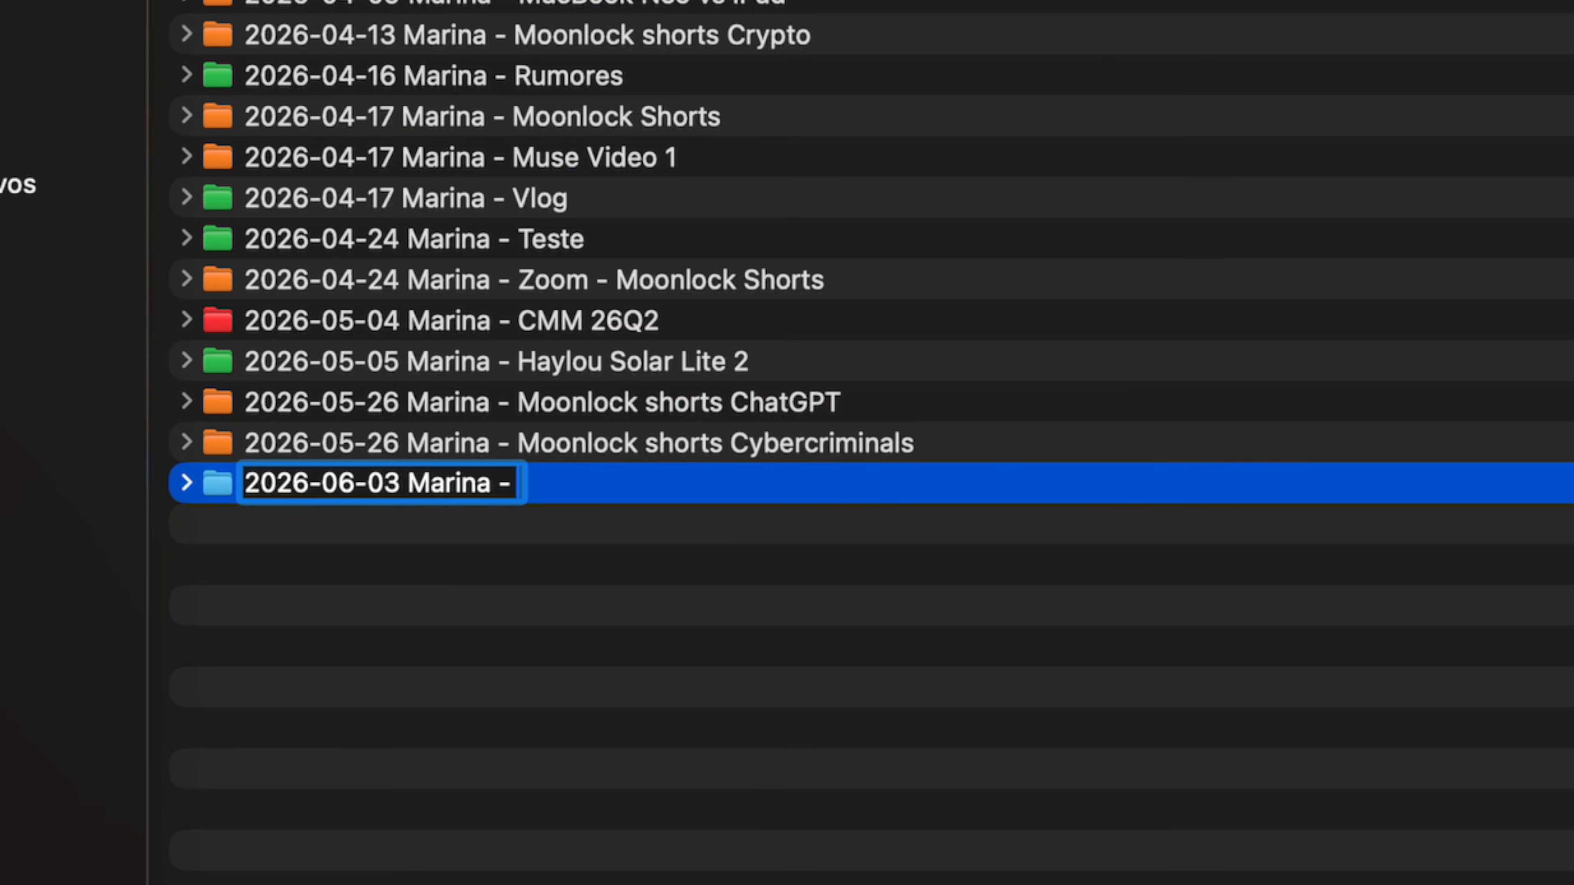
type("New Vi")
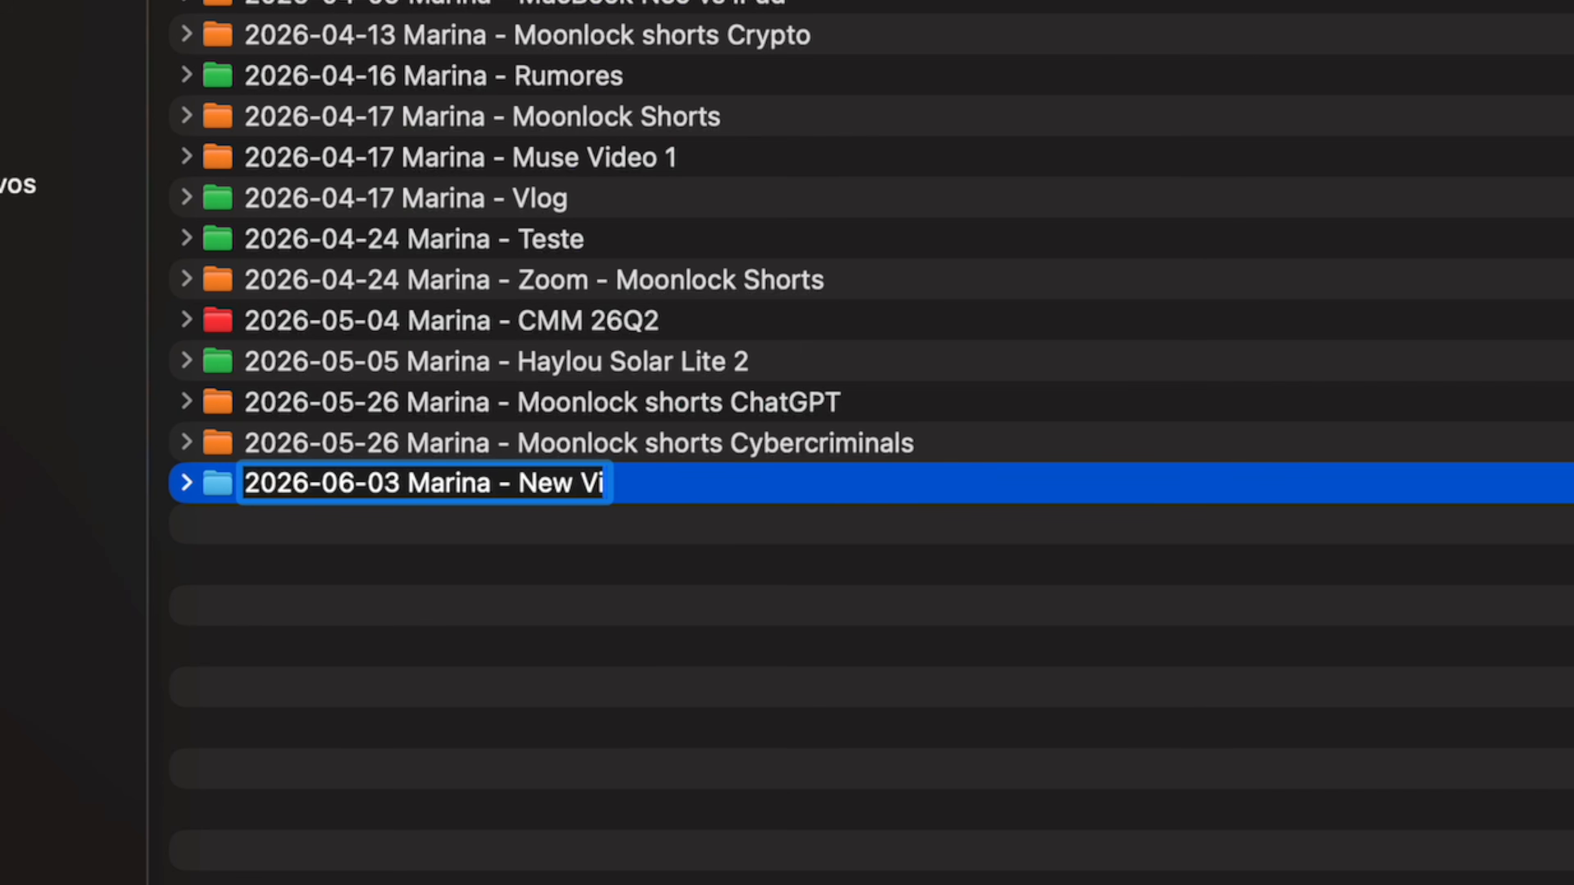
type("deo")
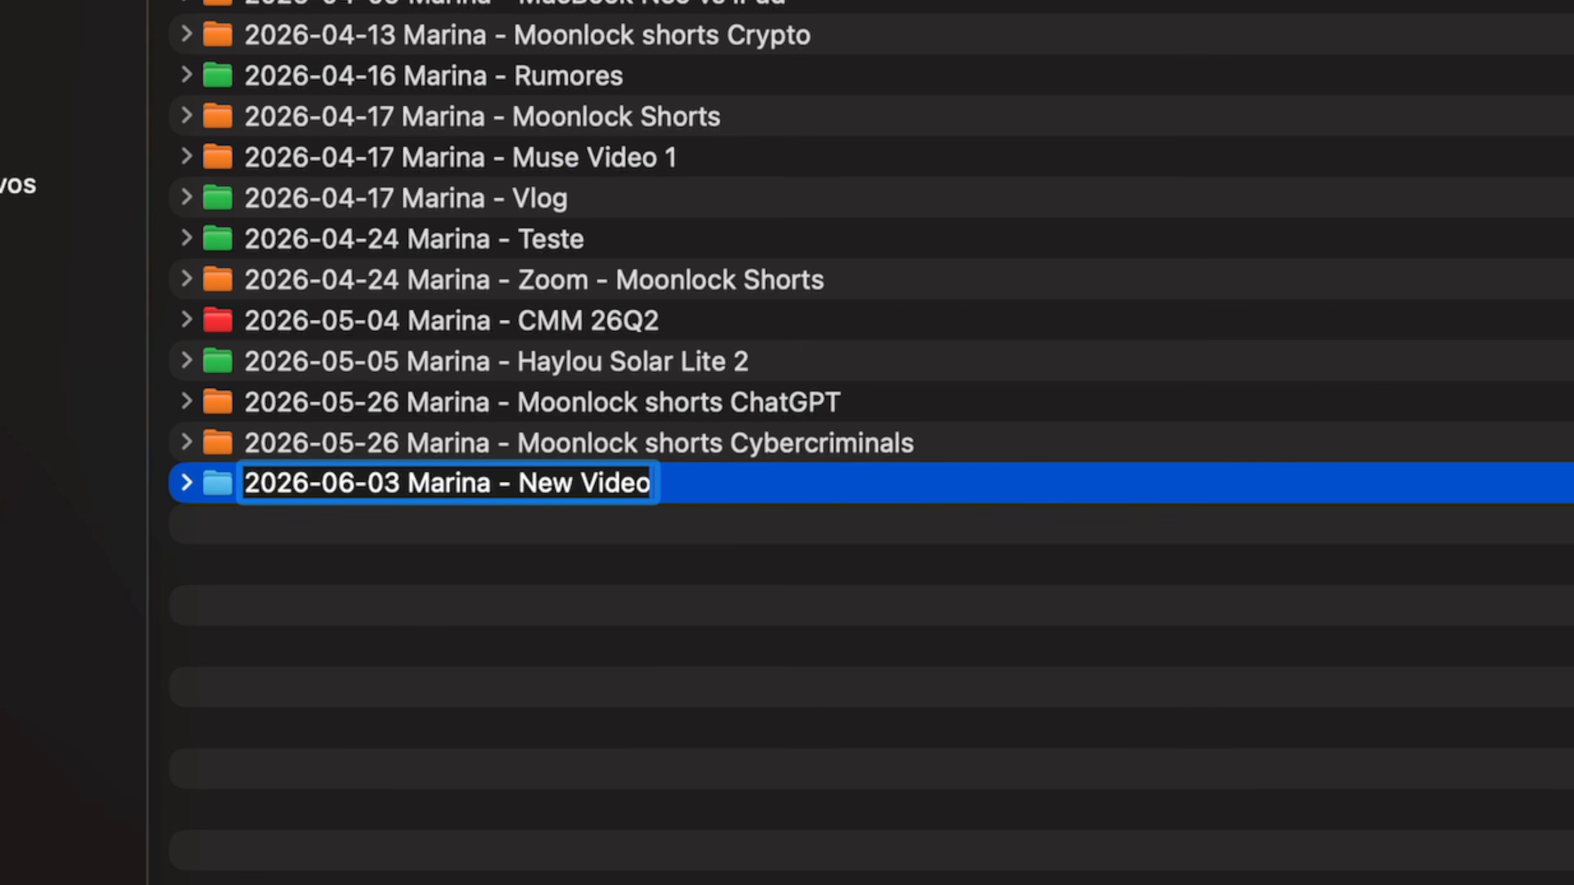
key("Return")
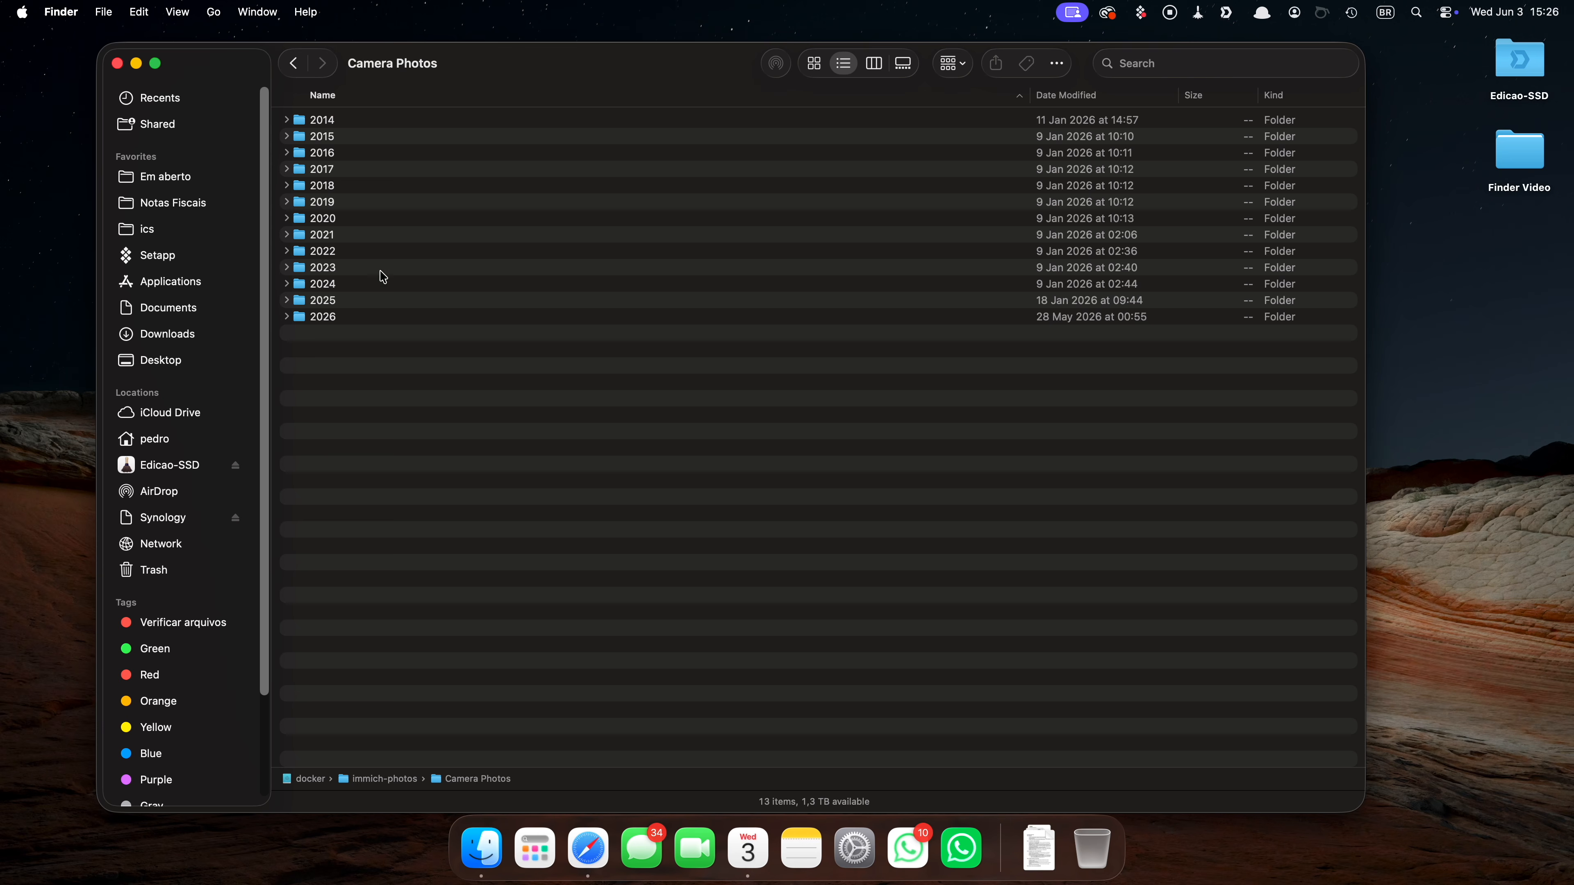
Browse the Camera Photos folder, expand the 2025 folder and open the '2025-02-27 Abu Dhabi' folder.
double_click(371, 319)
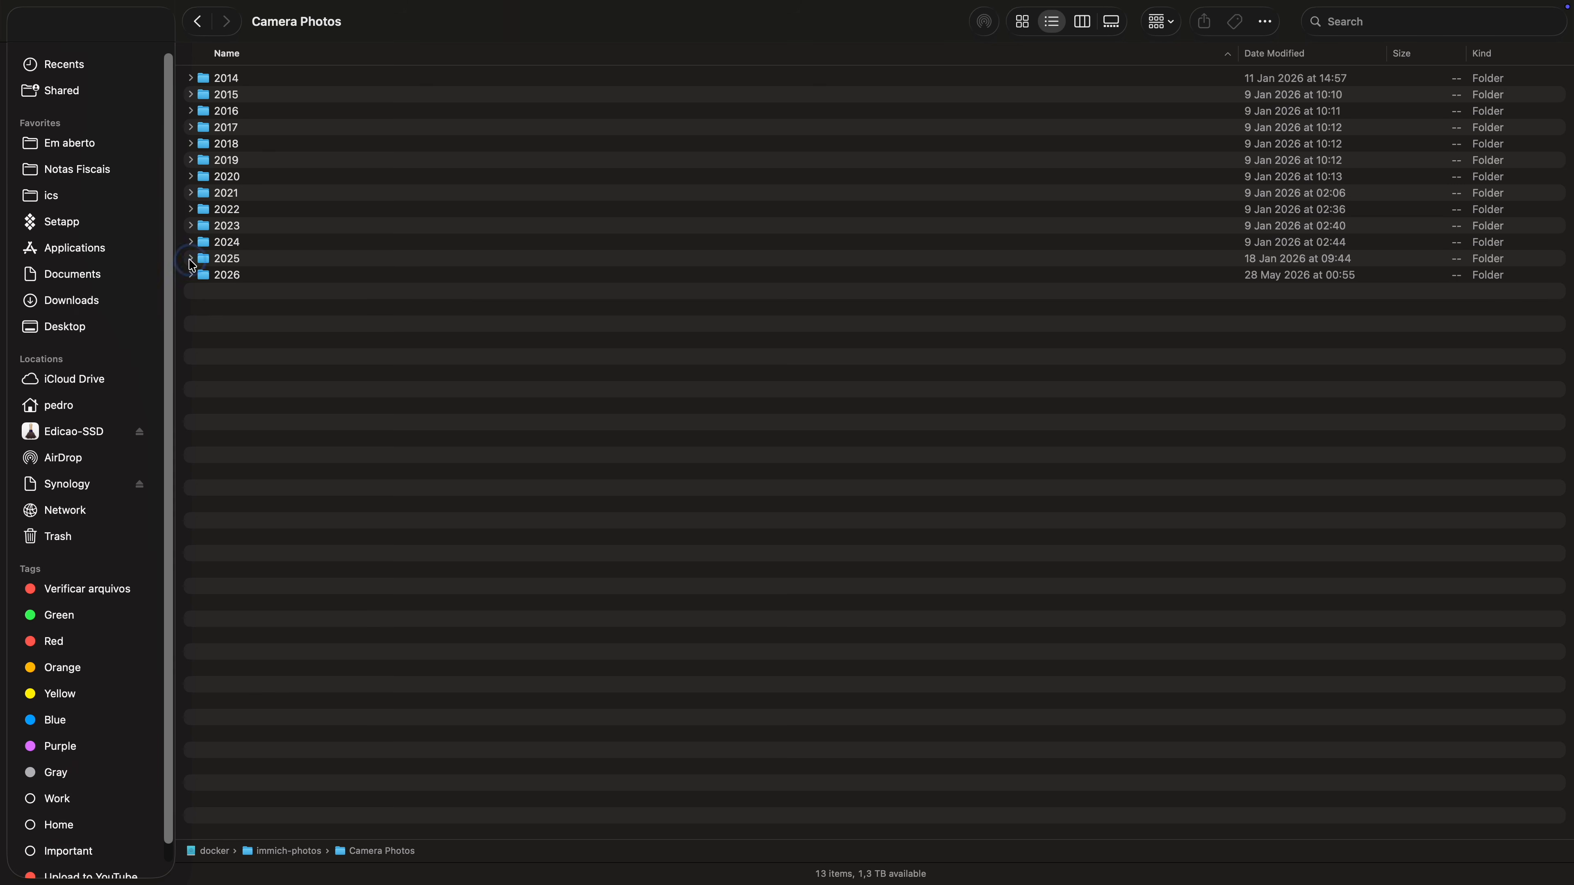
left_click(190, 259)
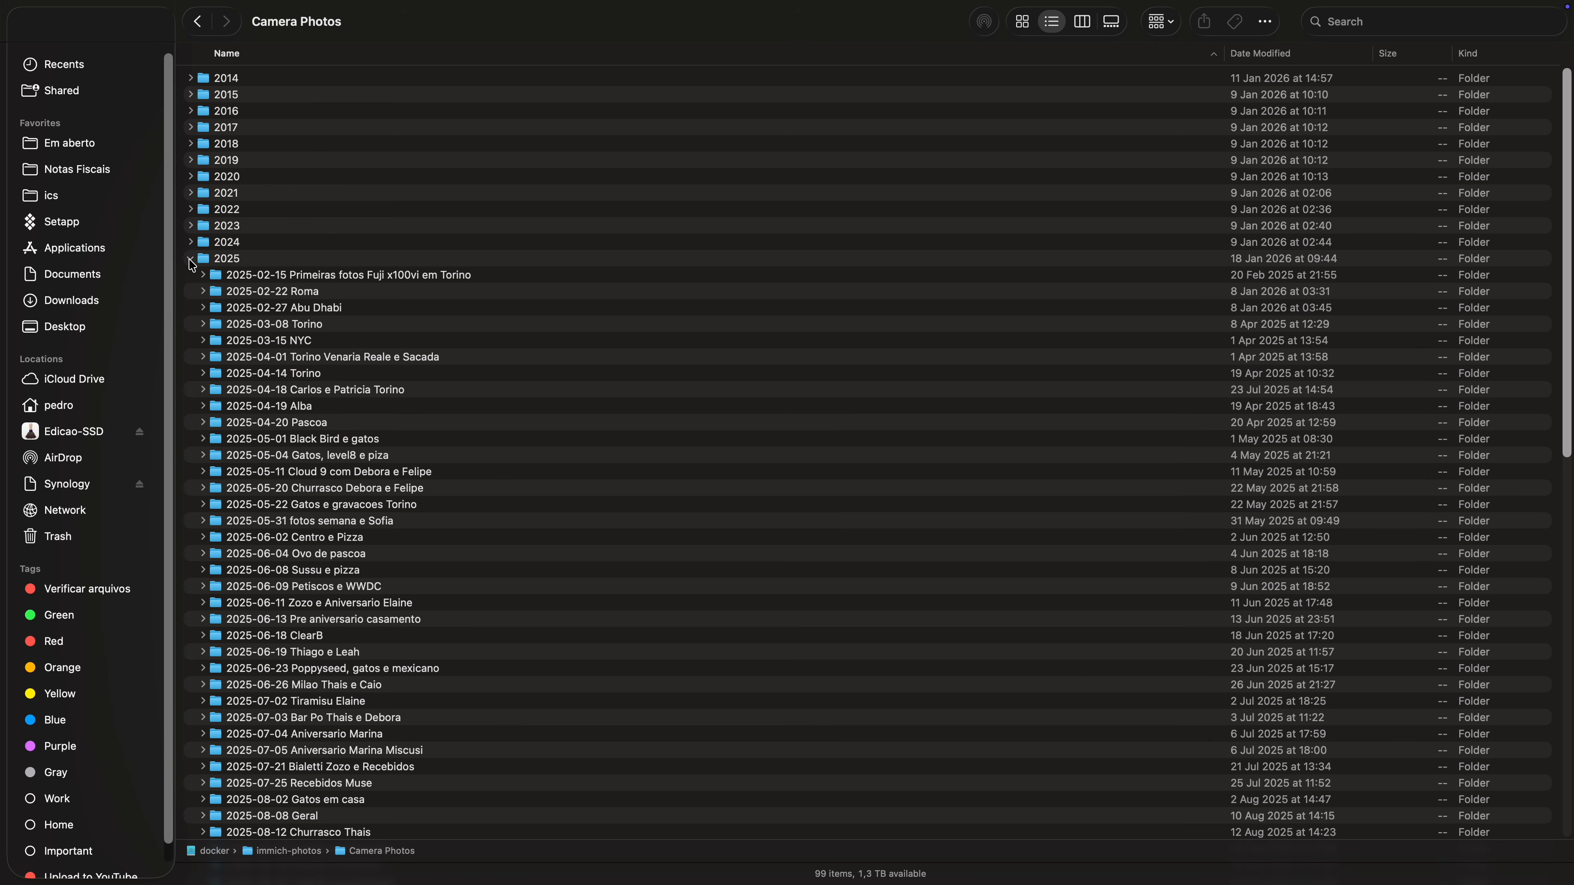
left_click(318, 310)
double_click(317, 310)
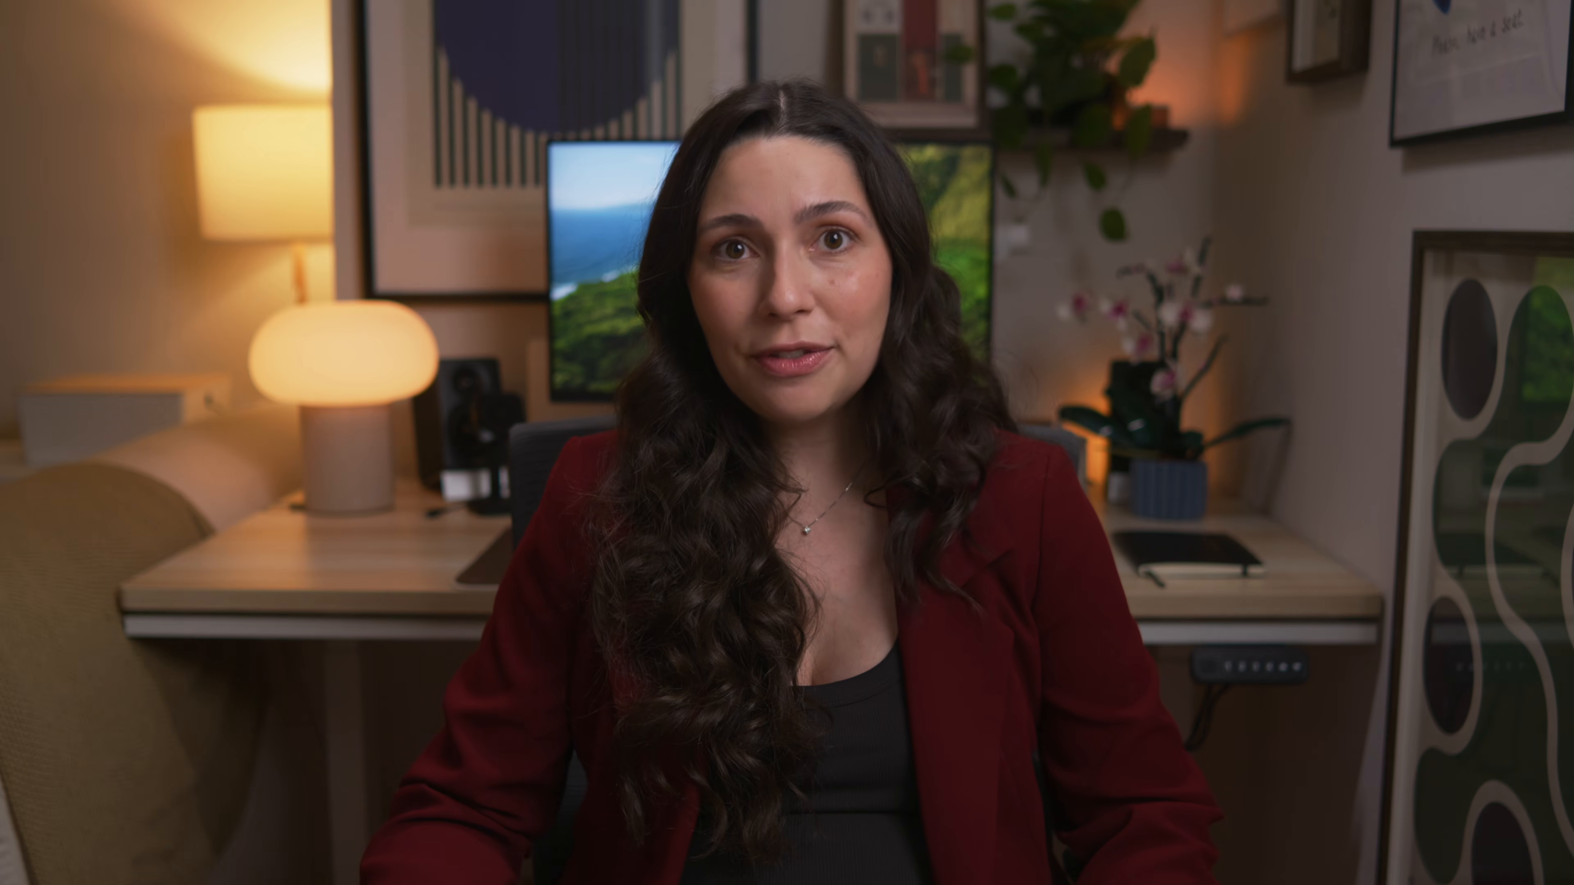
Open Finder Settings and open the choice of folder that new Finder windows show.
left_click(488, 843)
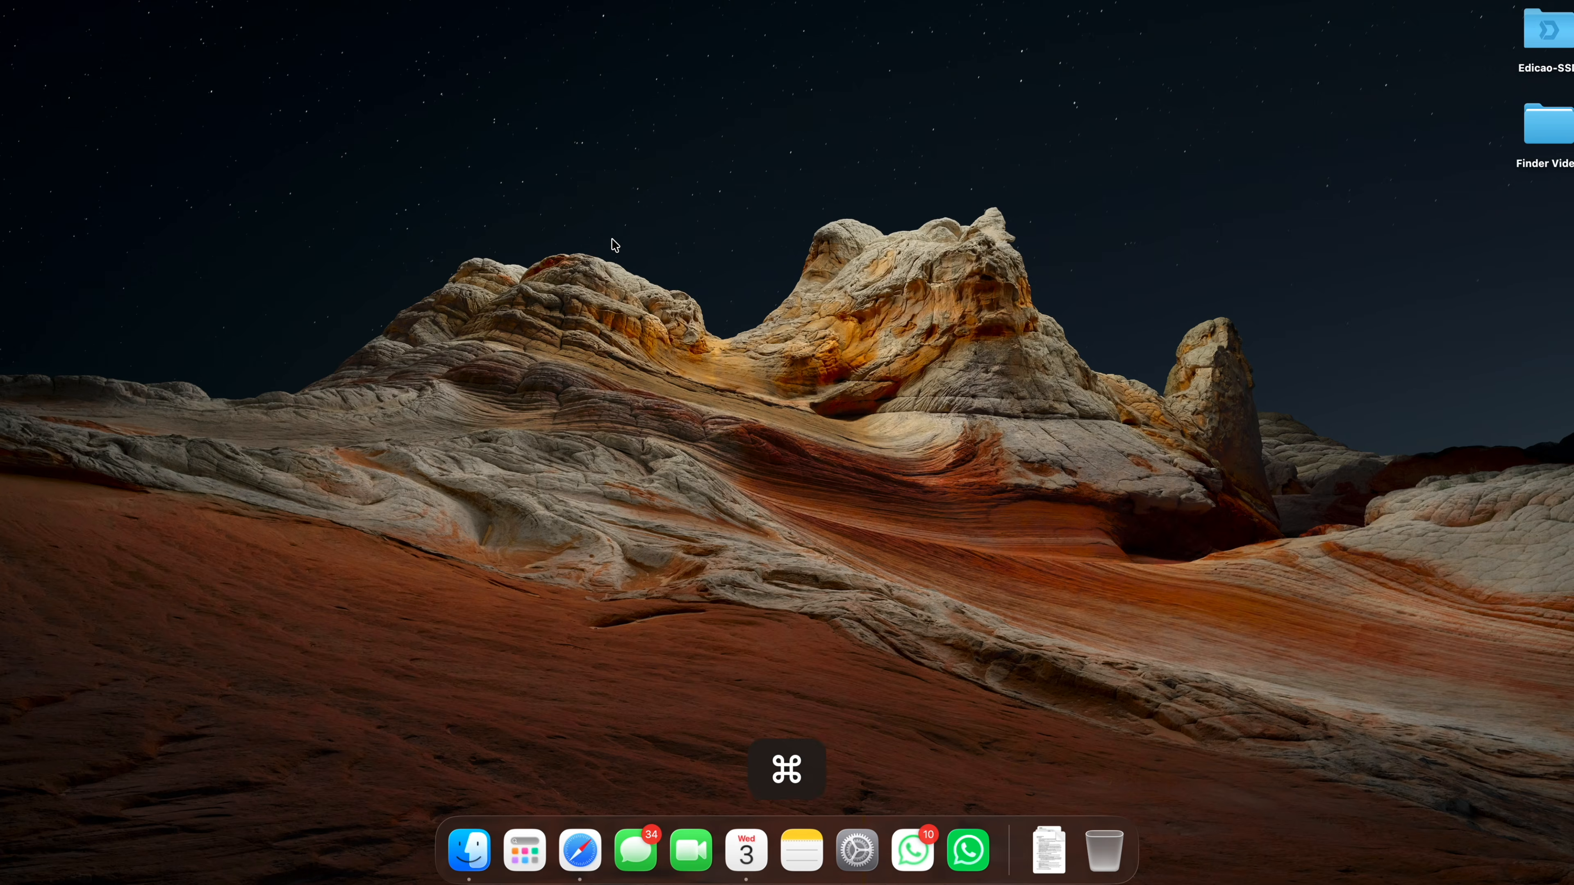
key("super+comma")
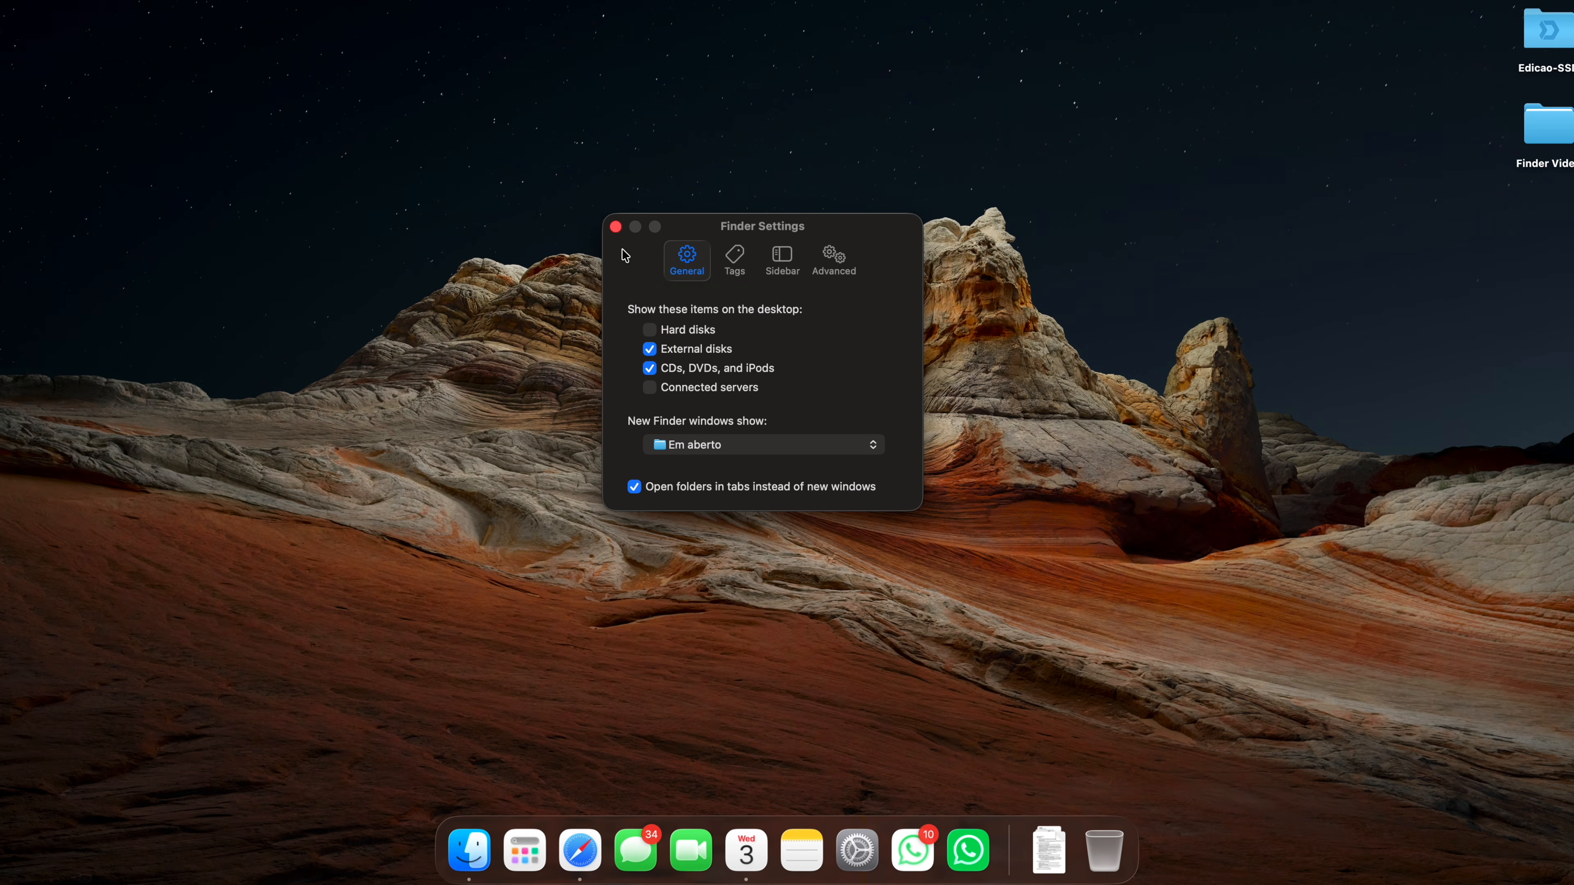
left_click(684, 444)
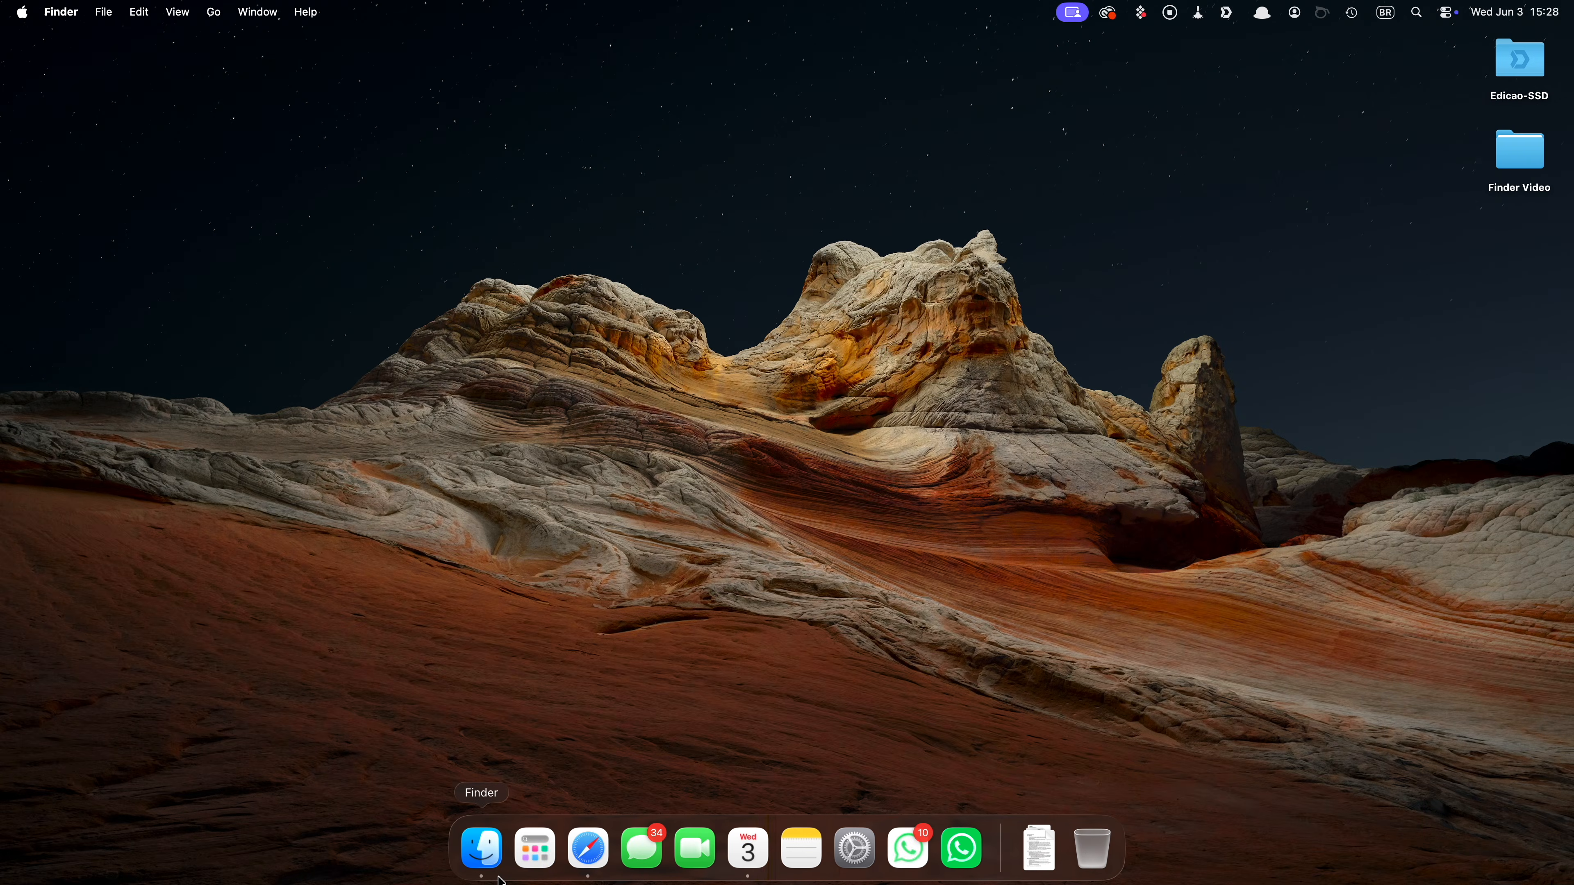
Bring up the Projects Finder window and use the desktop wallpaper to move windows aside and reveal the desktop.
left_click(482, 848)
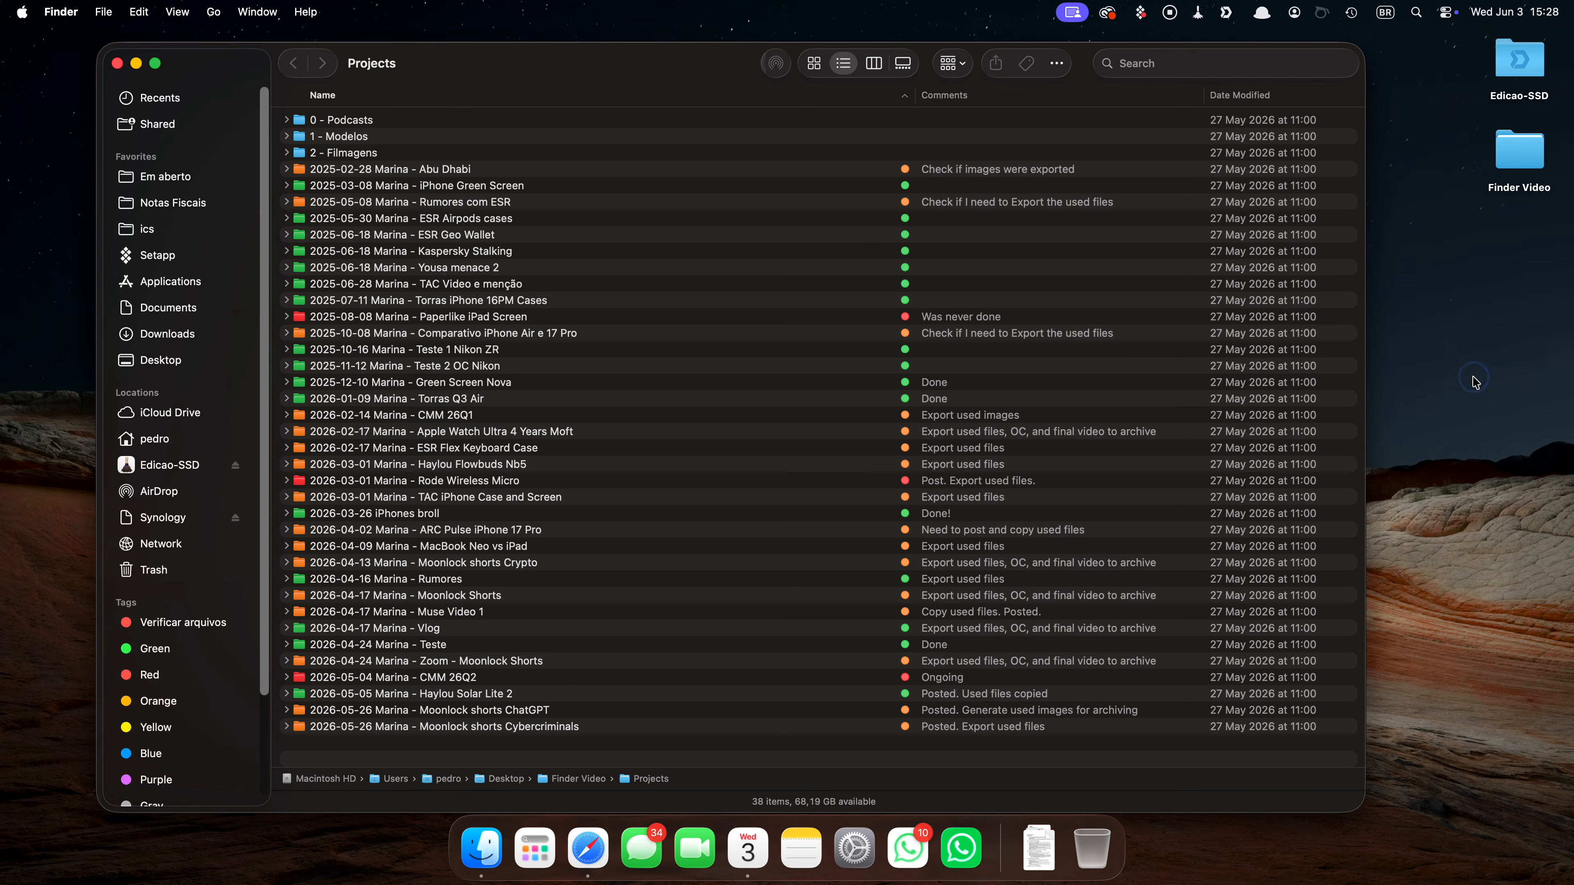
left_click(1477, 383)
left_click(1477, 382)
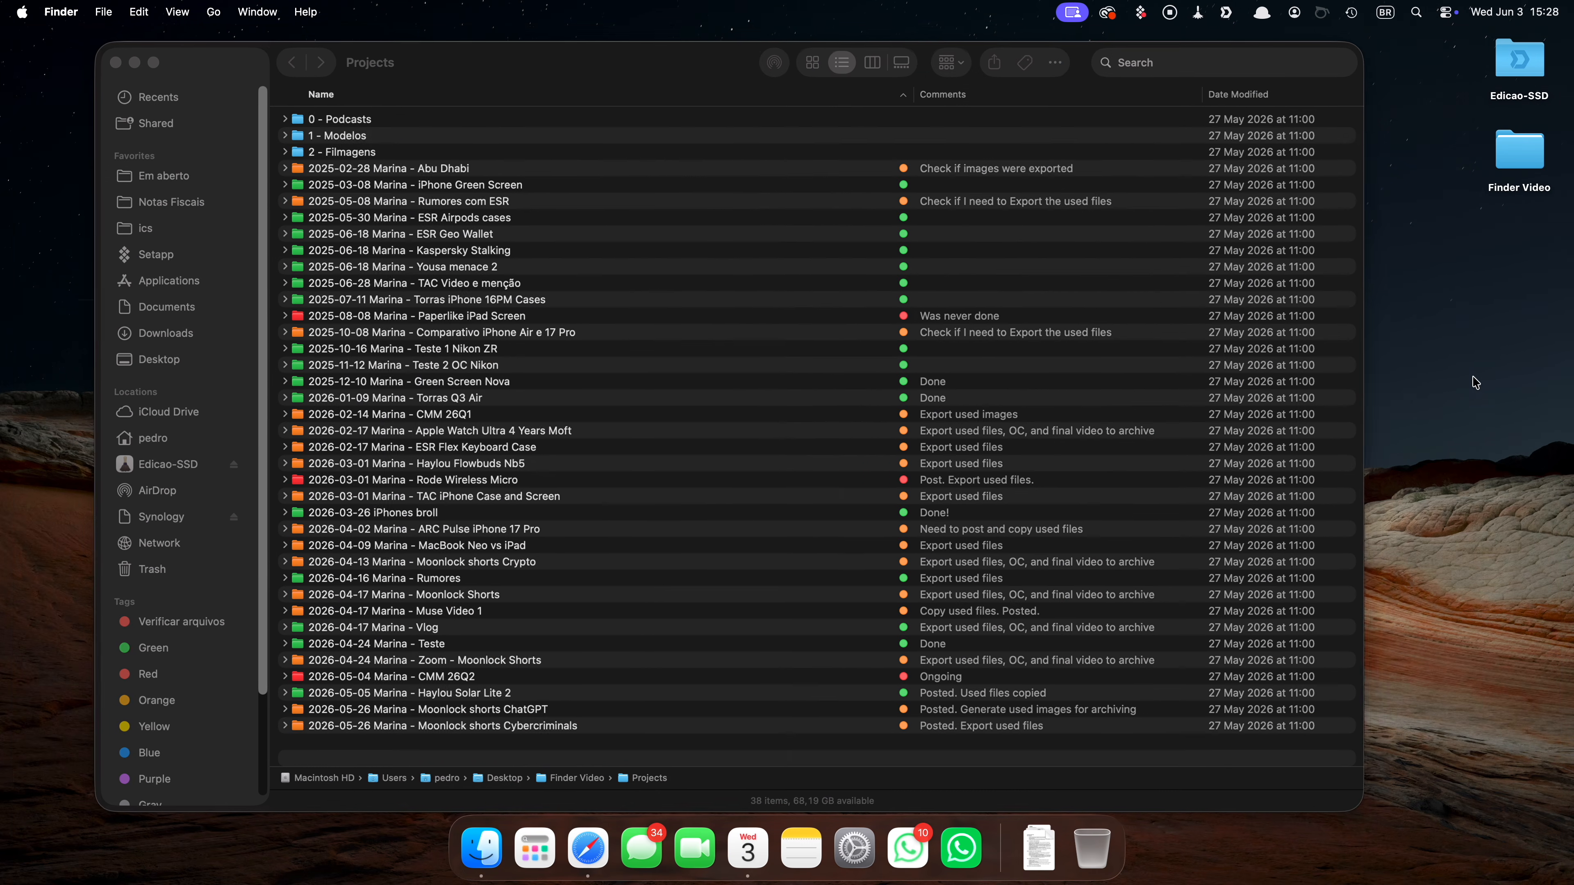
left_click(1477, 382)
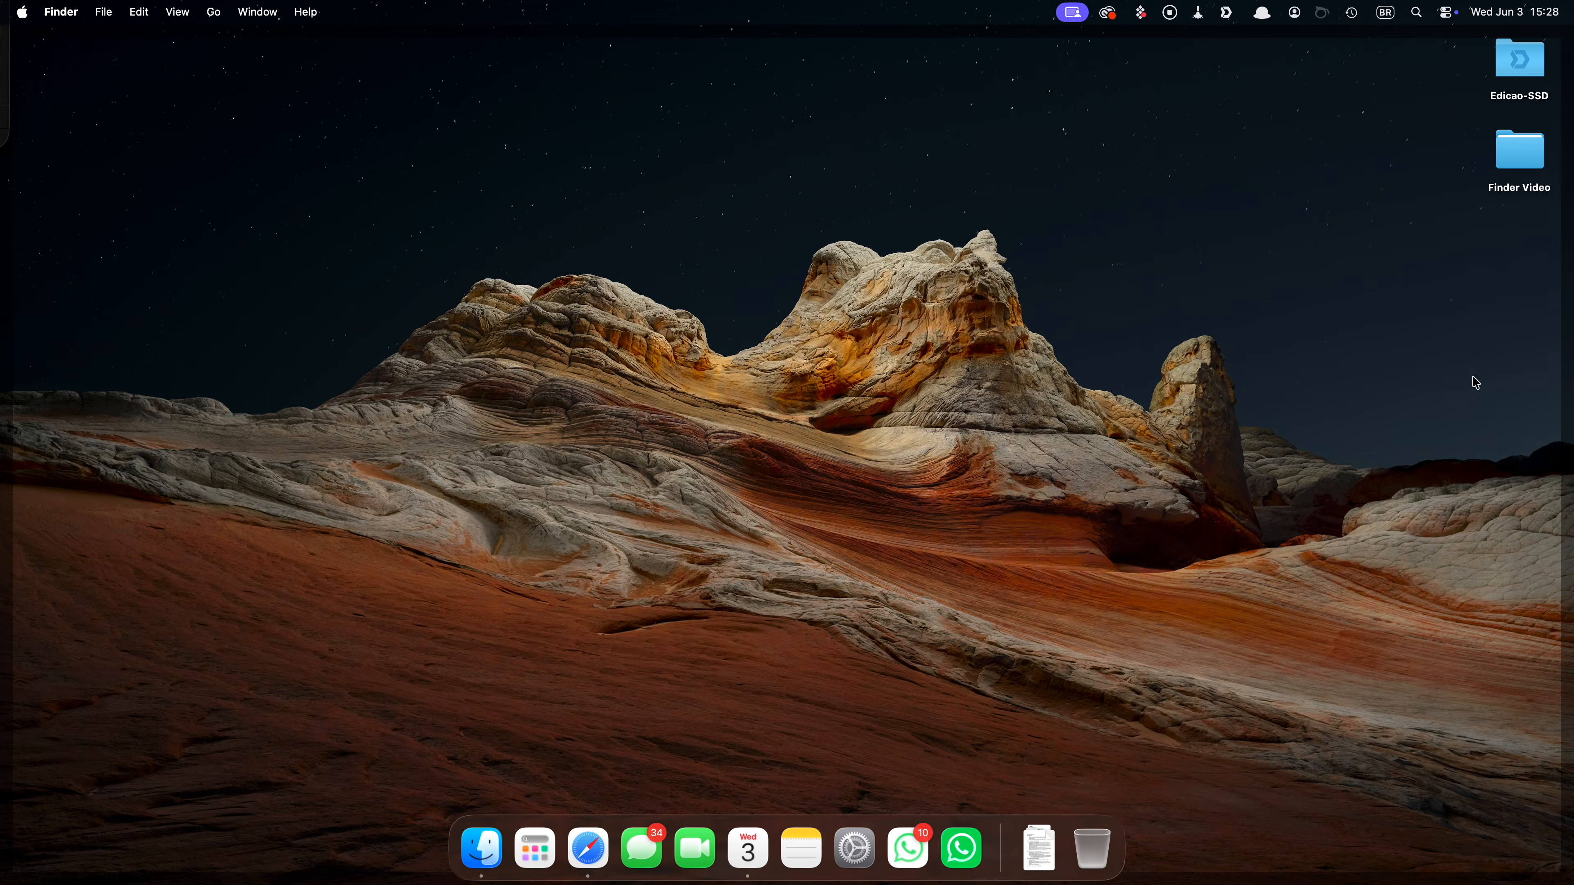
left_click(1477, 382)
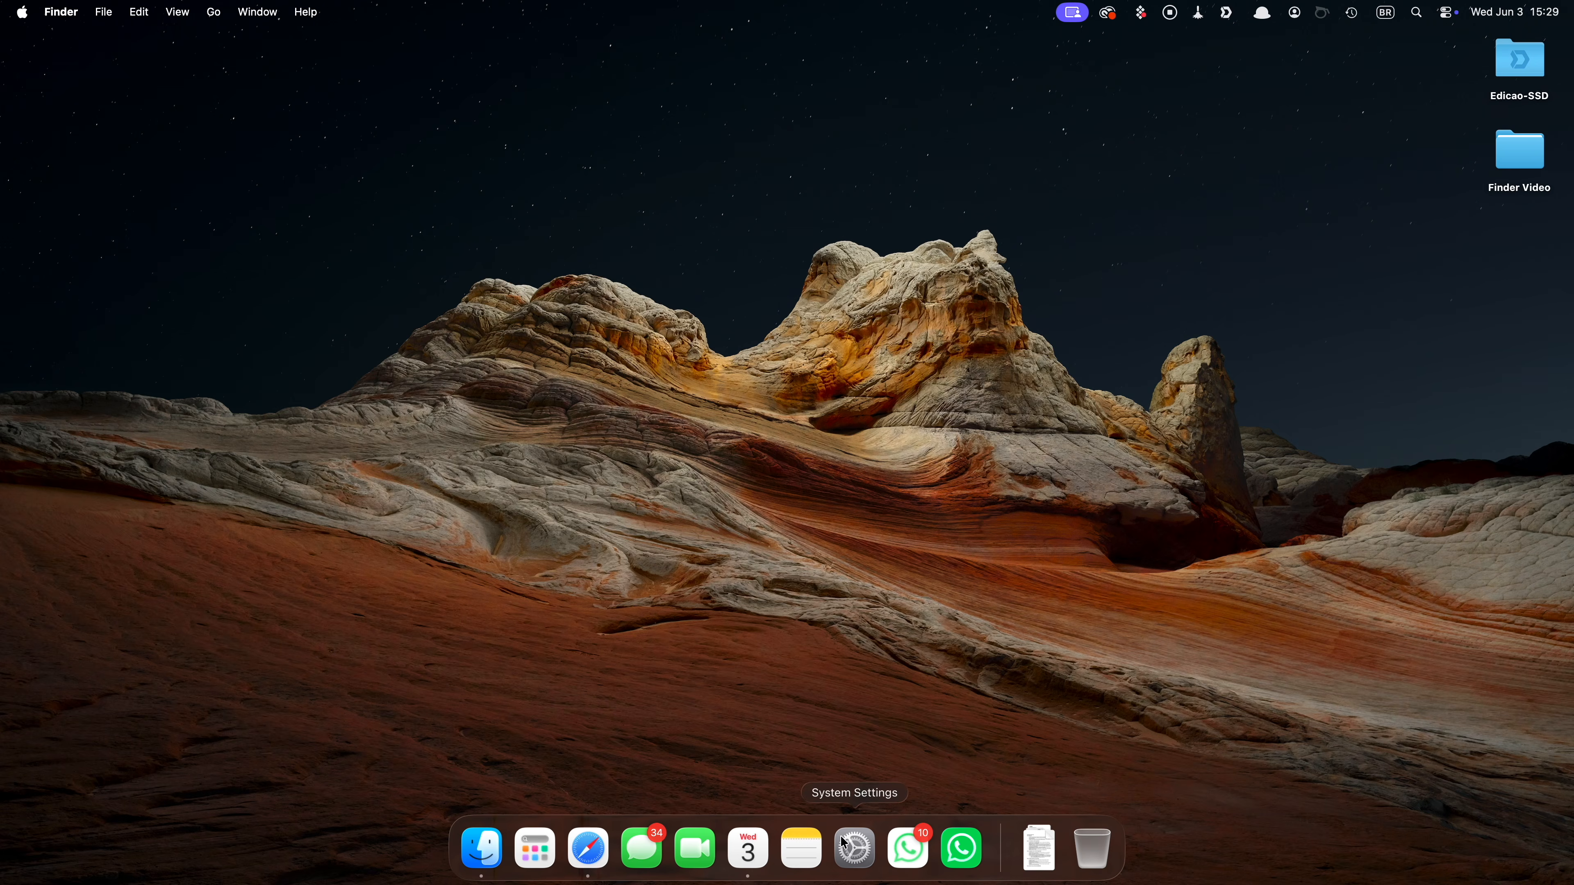
In System Settings' Desktop & Dock, set 'Click wallpaper to show desktop' to Only in Stage Manager and test it.
left_click(845, 843)
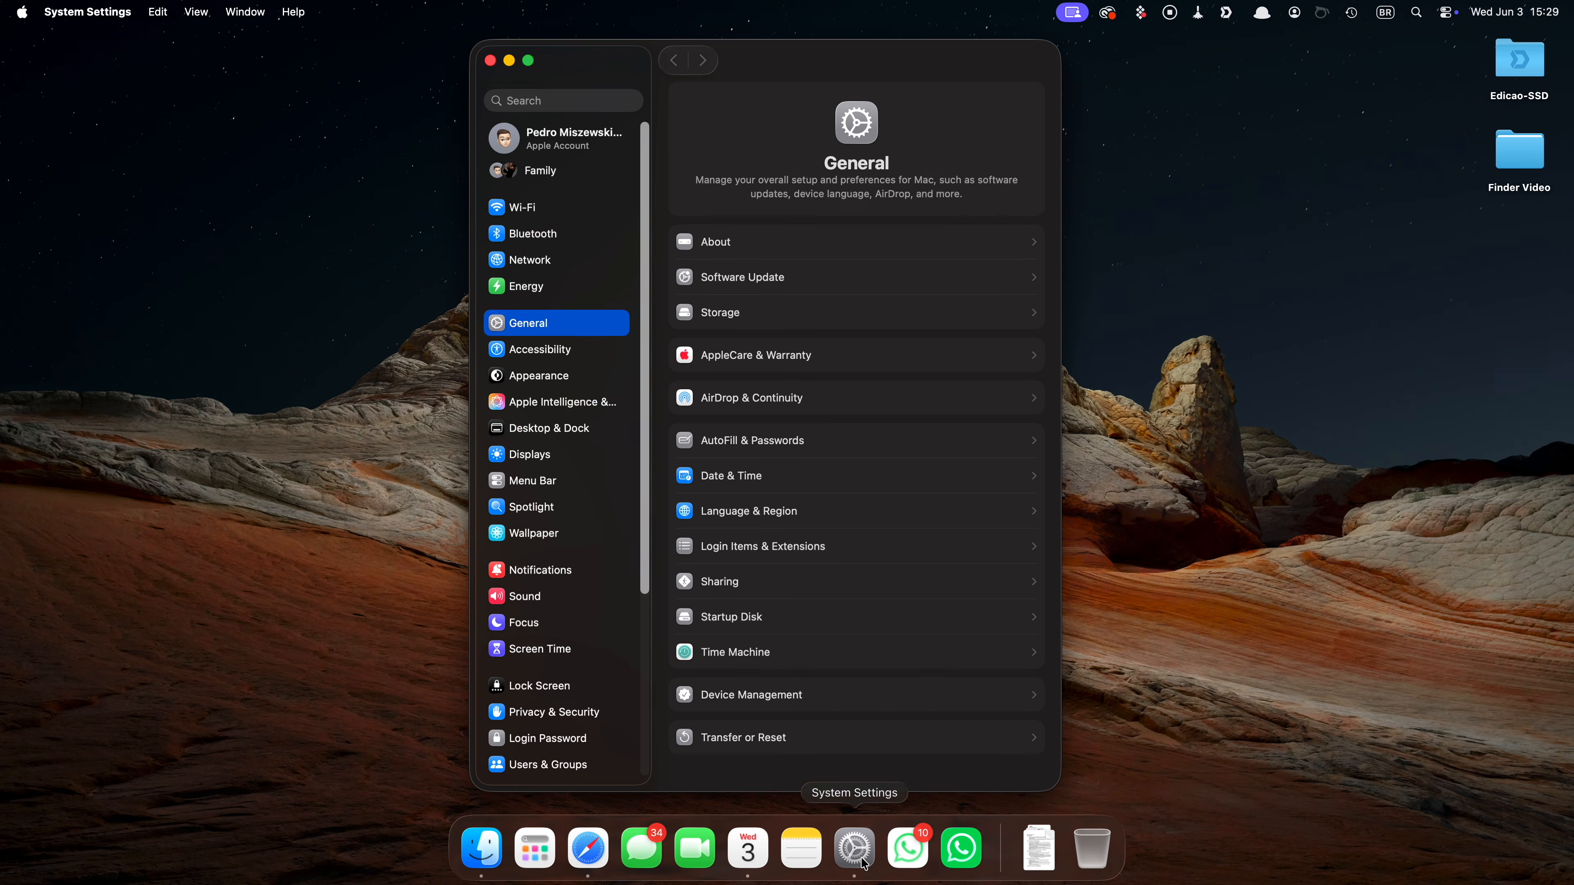
left_click(588, 433)
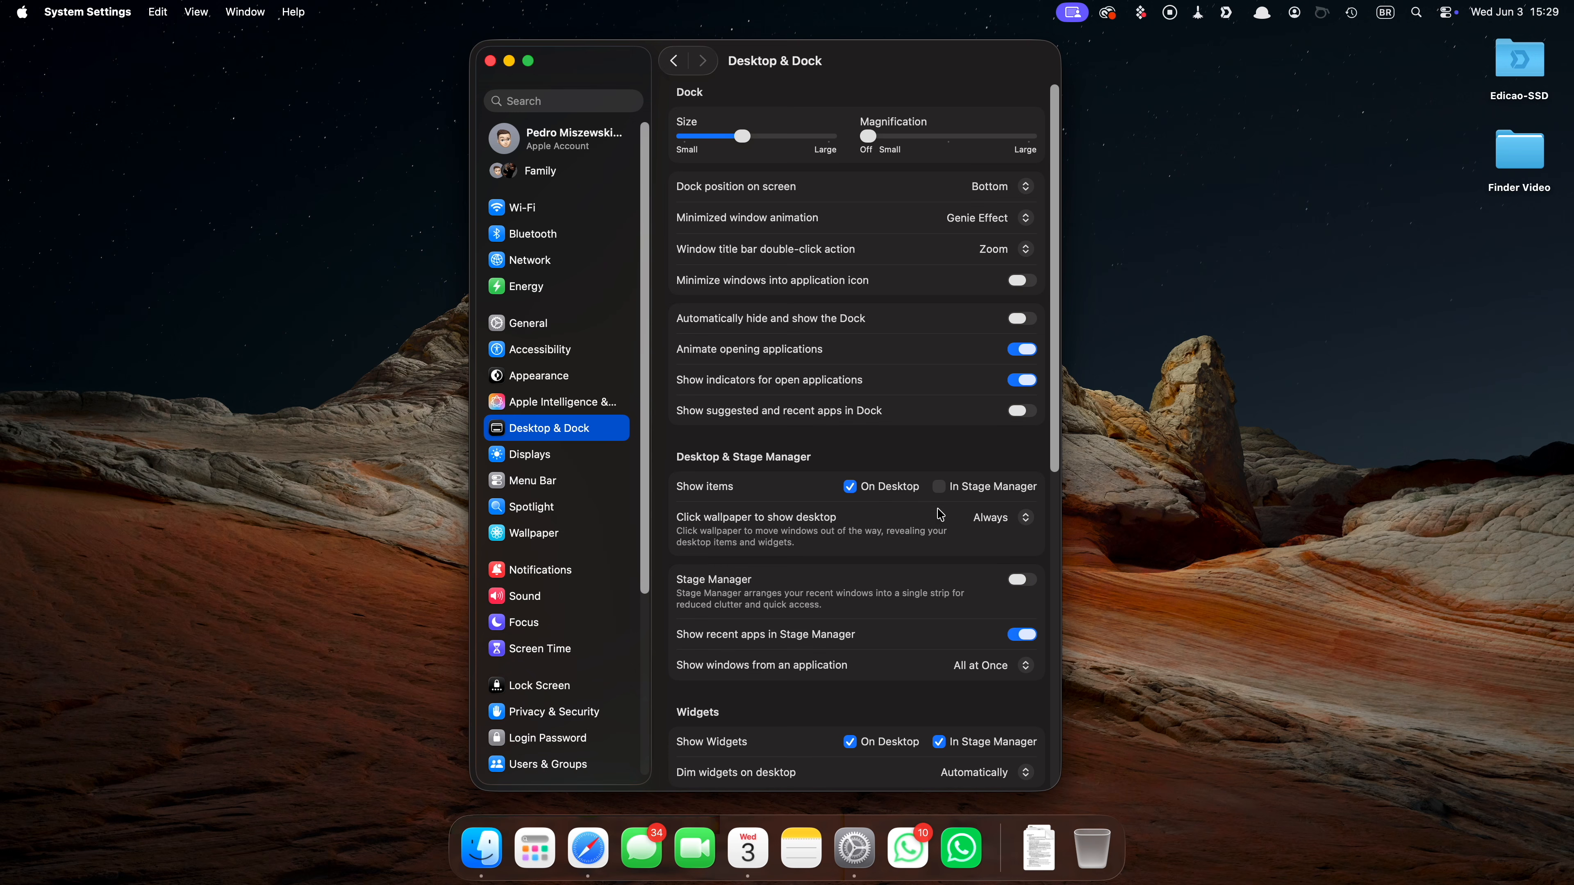
left_click(998, 519)
left_click(1010, 537)
left_click(1133, 466)
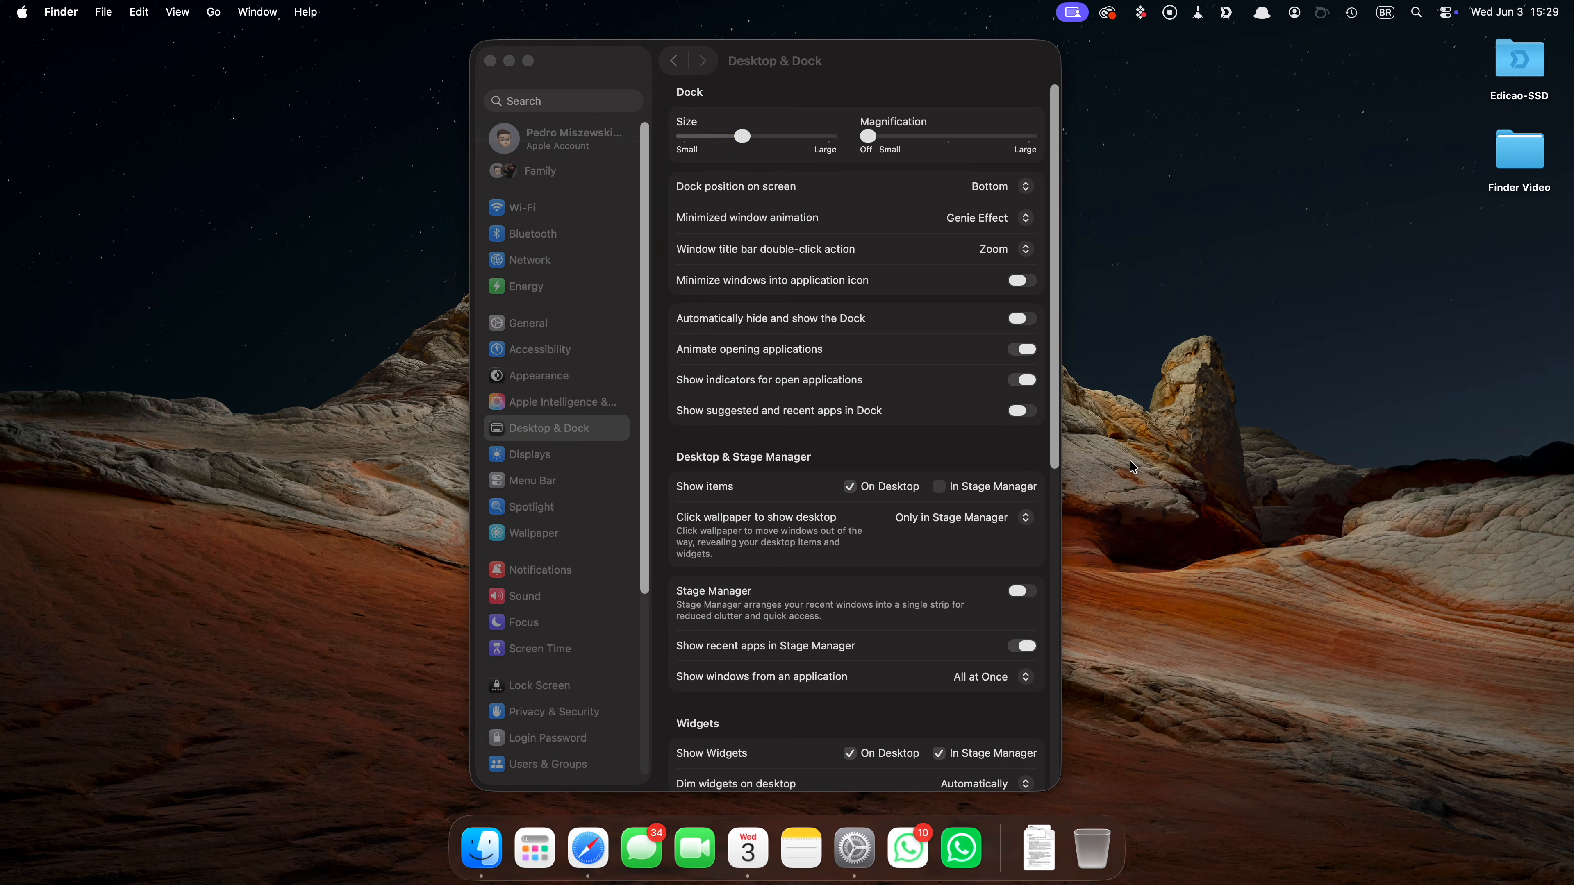
left_click(787, 50)
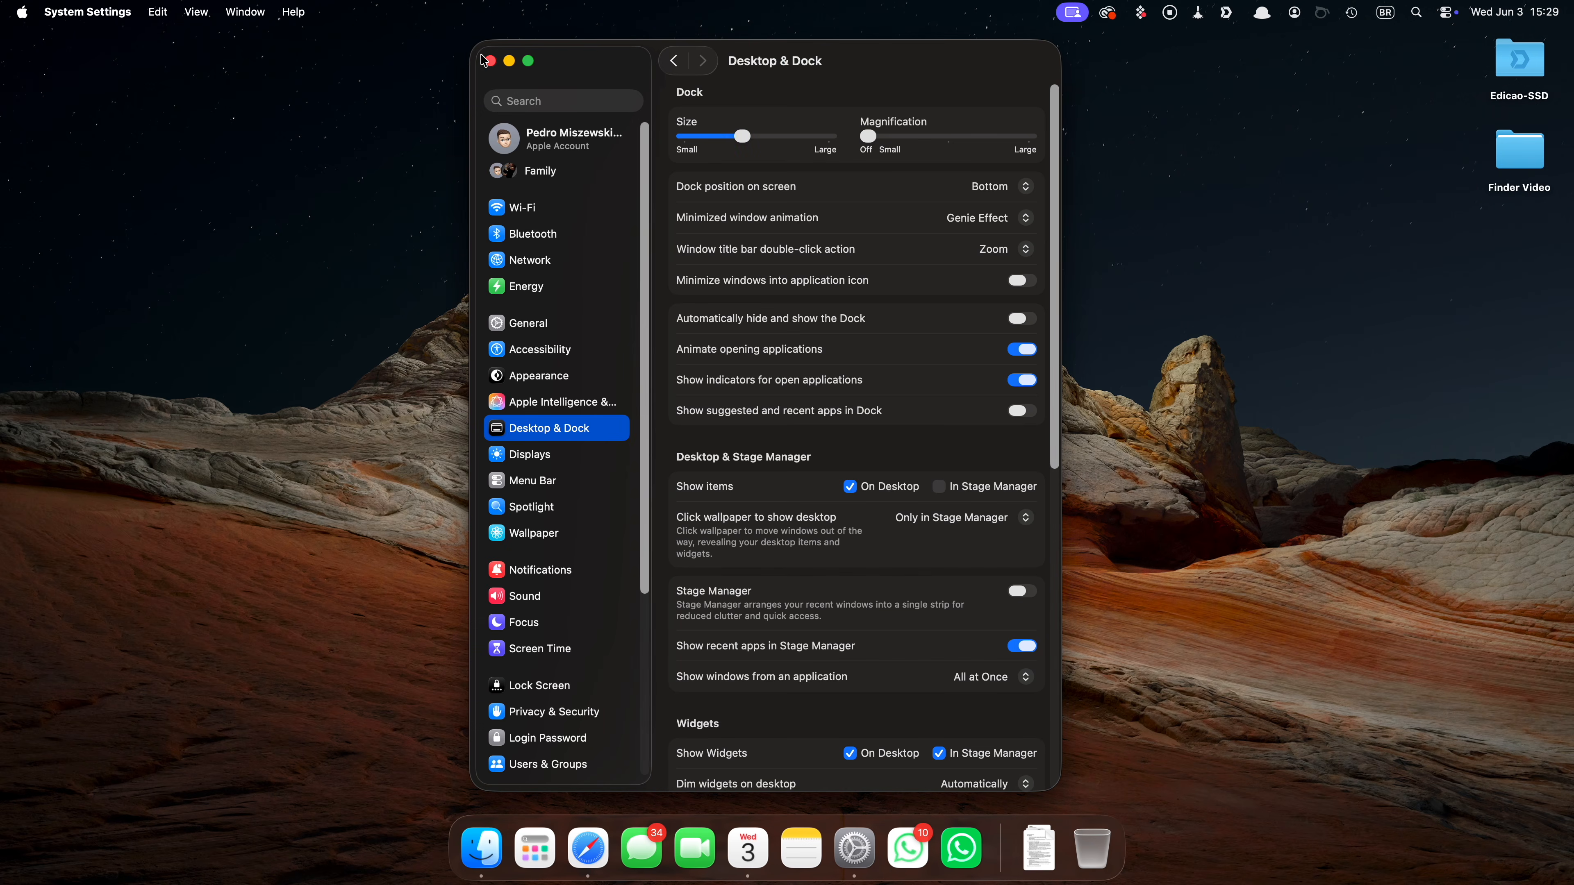